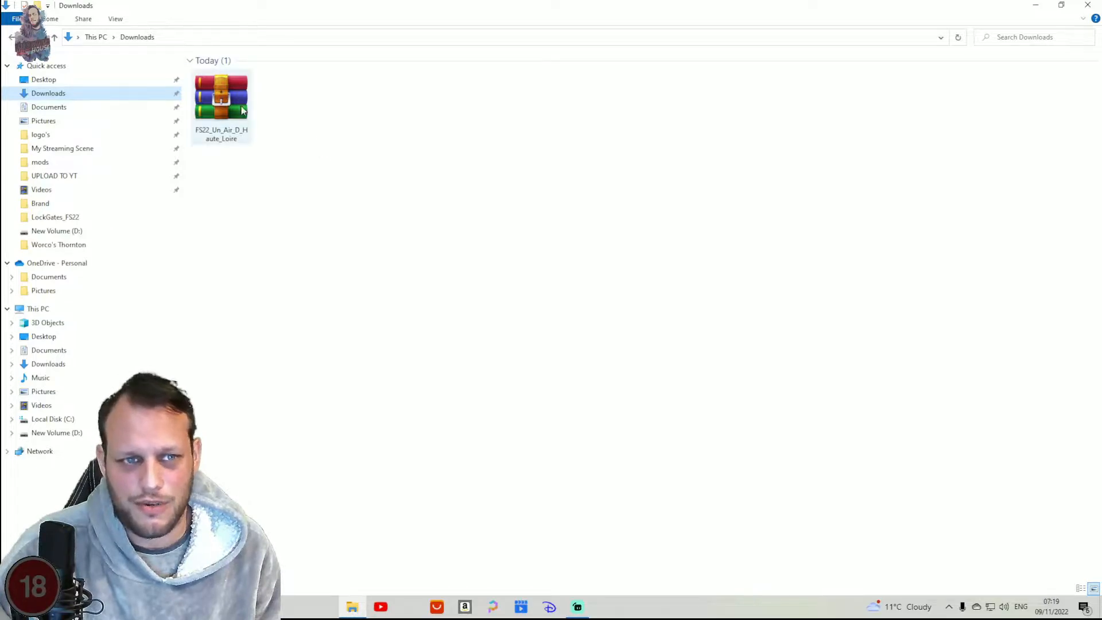
right_click(222, 93)
click(348, 73)
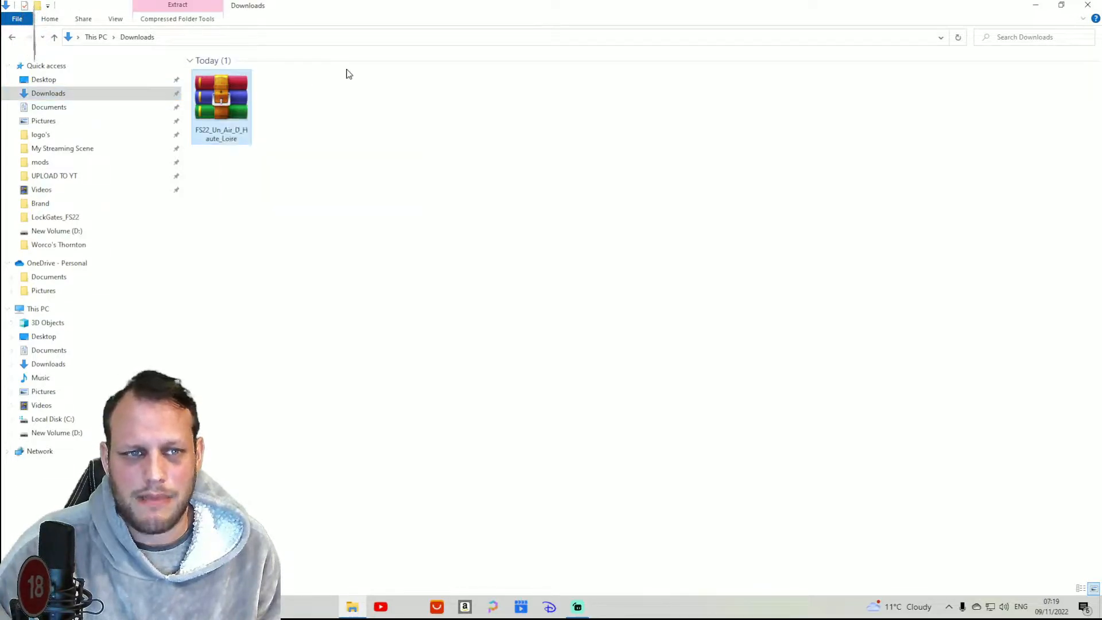
click(348, 73)
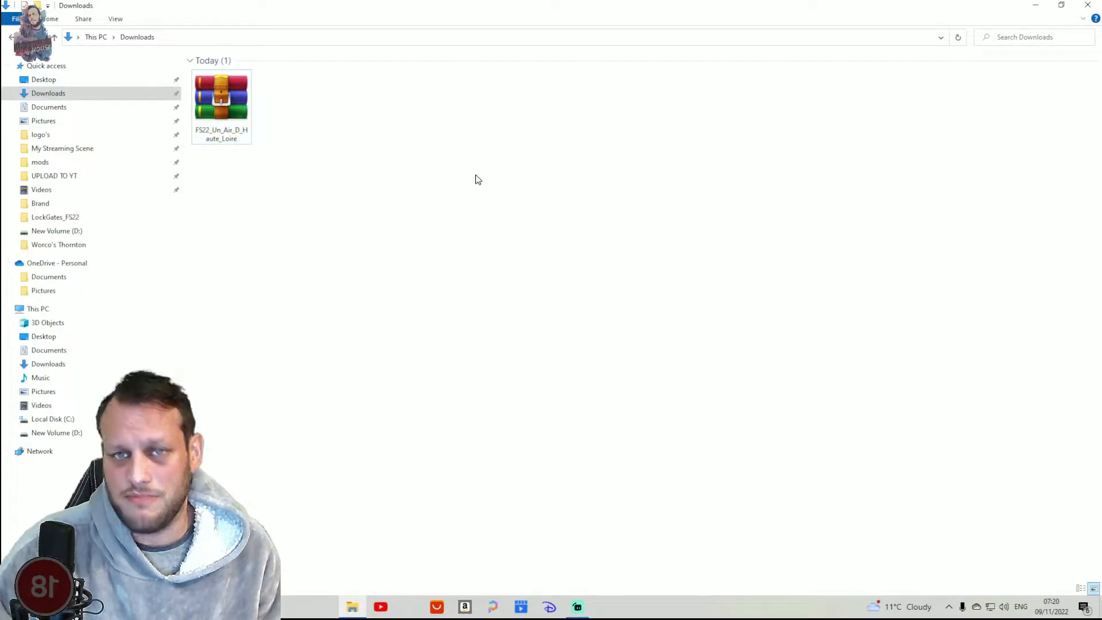
Extract the FS22_Un_Air_D_Haute_Loire archive directly into the Downloads folder.
click(224, 98)
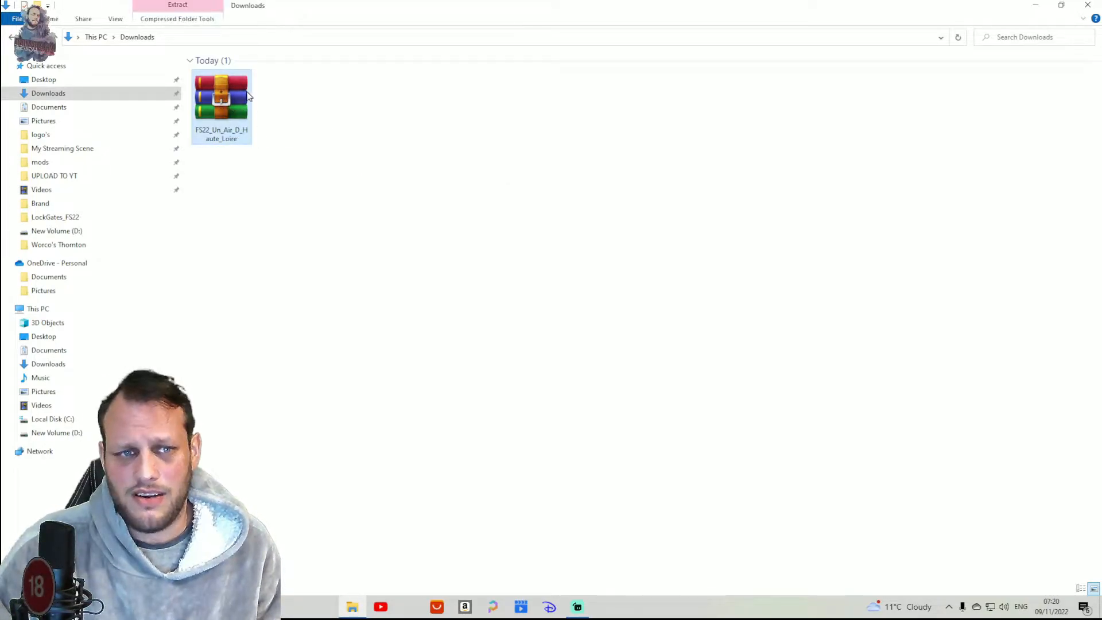
right_click(217, 104)
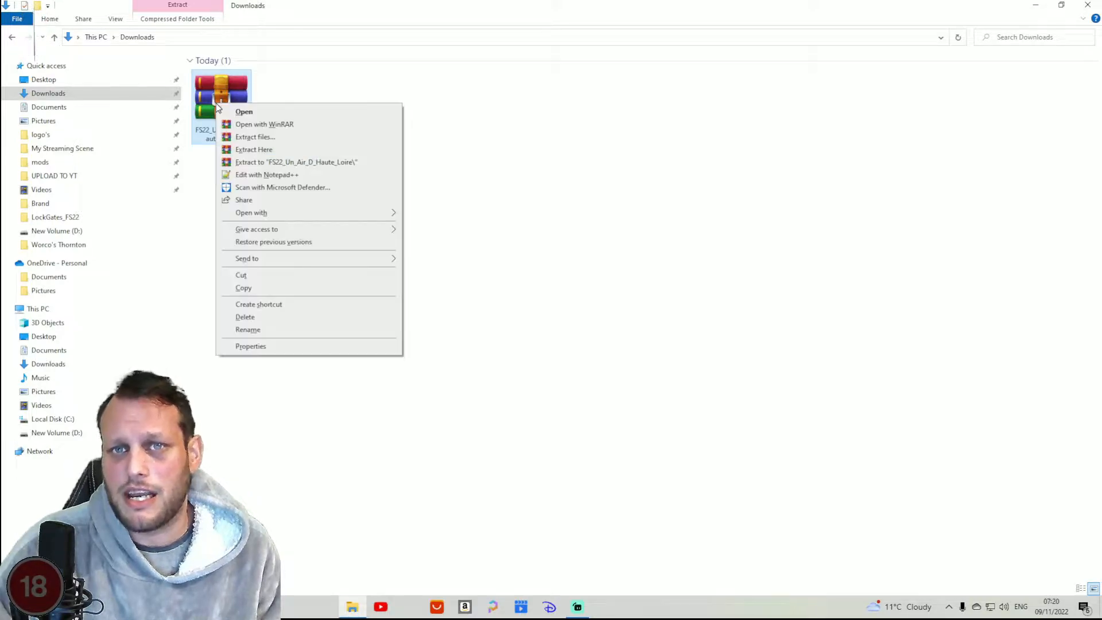
click(268, 149)
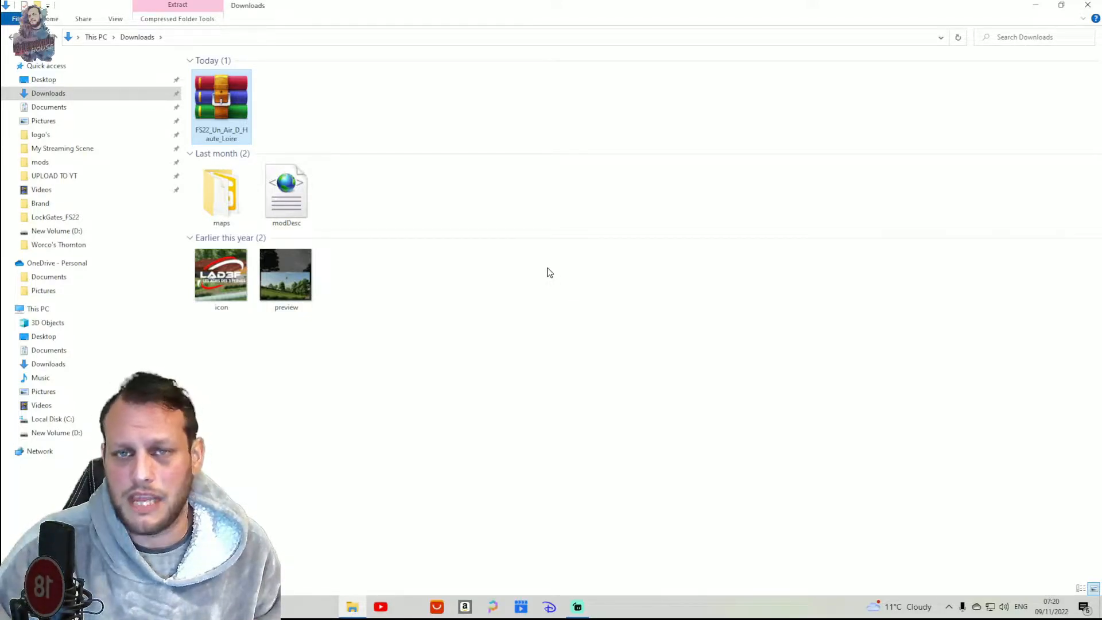
Open the extracted maps folder and look over its contents.
double_click(223, 200)
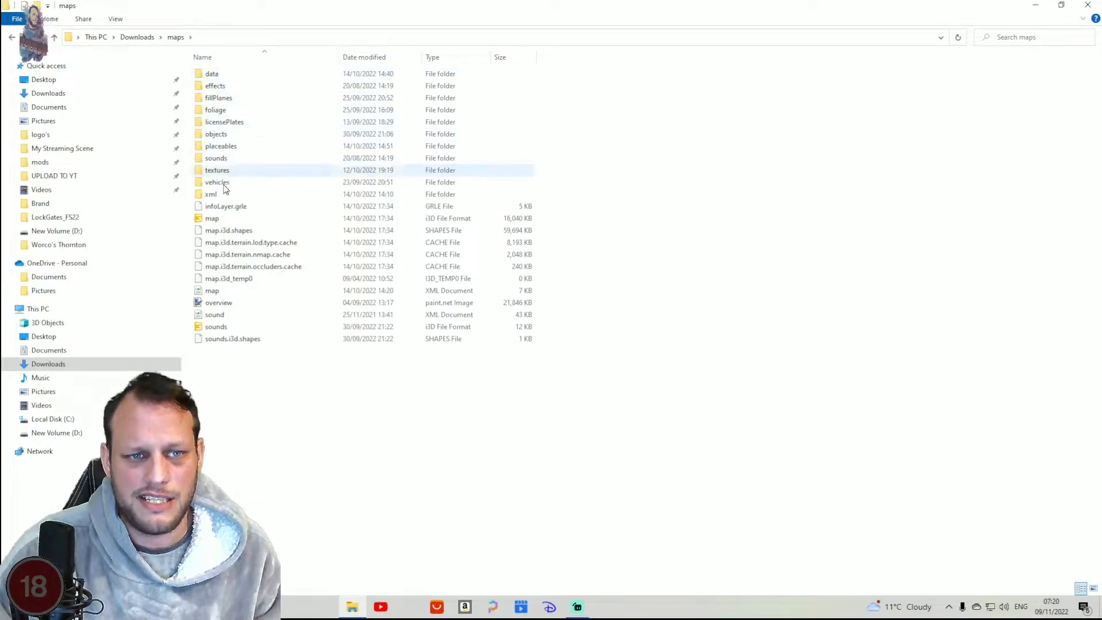
drag(187, 71, 264, 352)
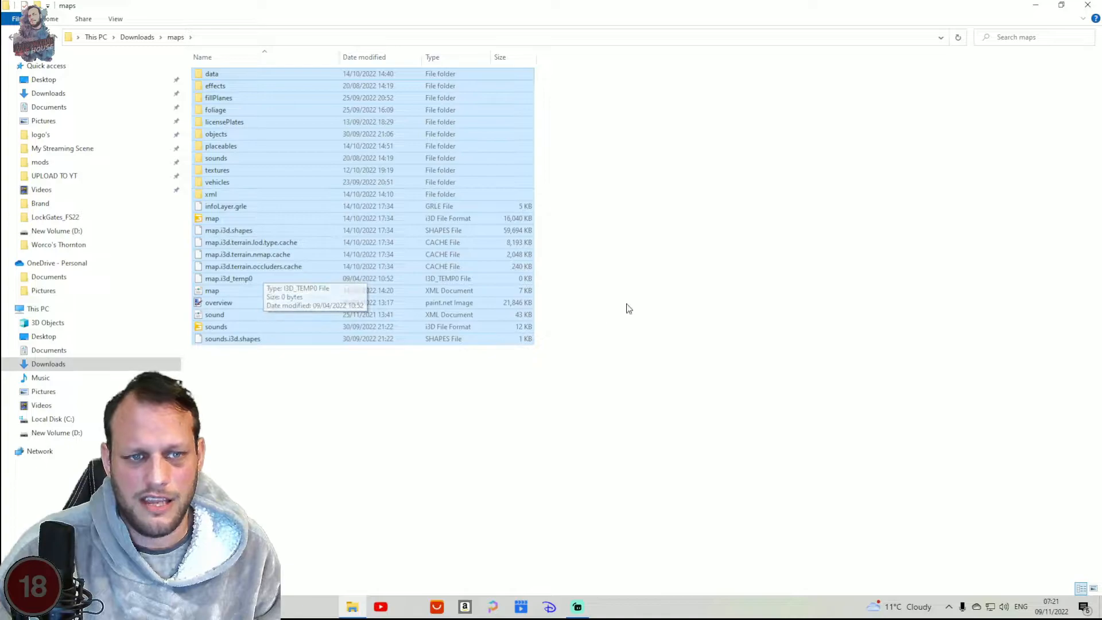
click(702, 260)
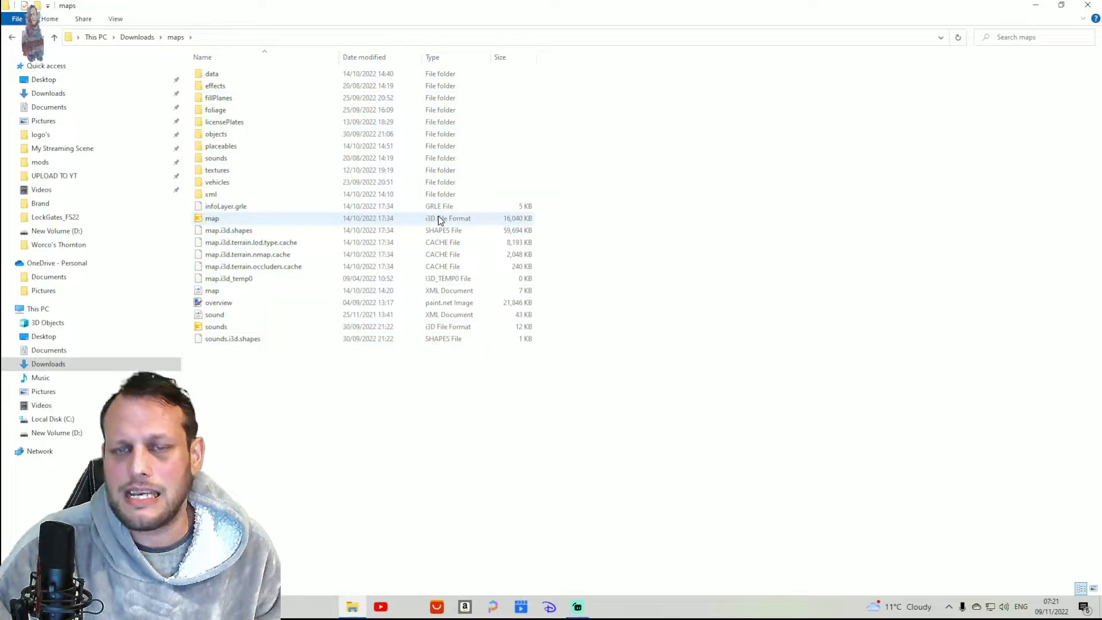
Open the map i3d file from the maps folder in GIANTS Editor version 9.0.3 x64.
click(222, 222)
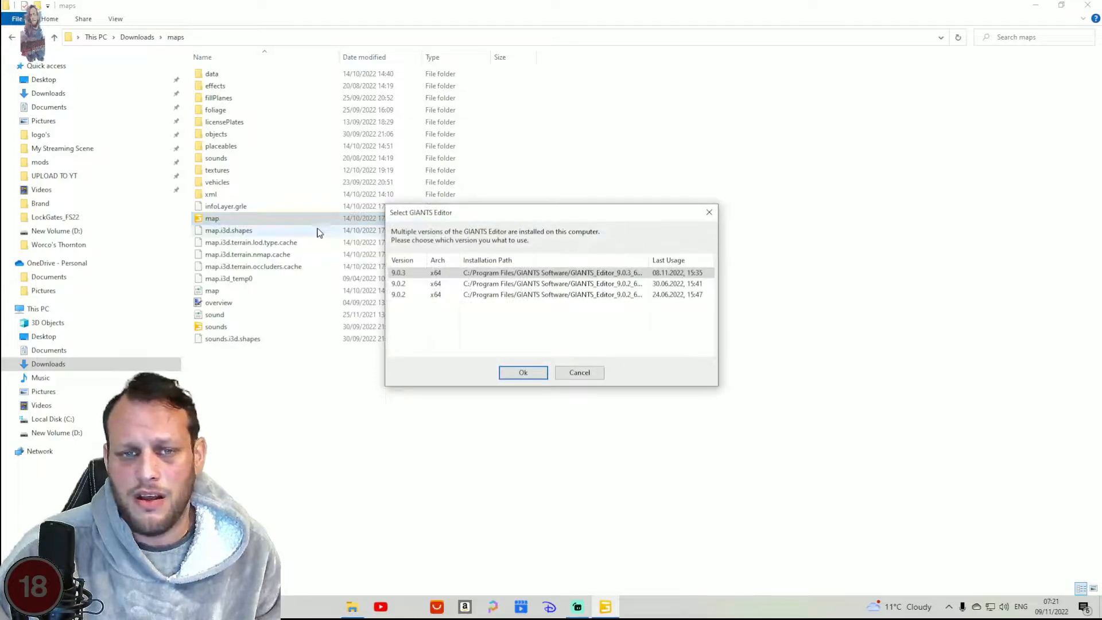
drag(481, 216, 586, 164)
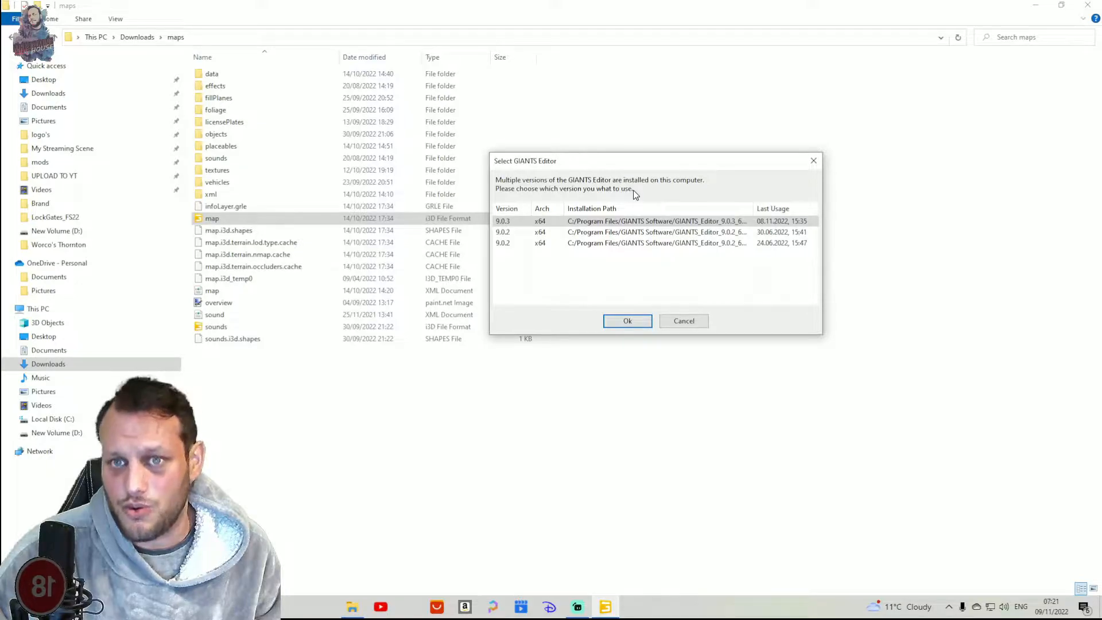
drag(656, 168, 646, 199)
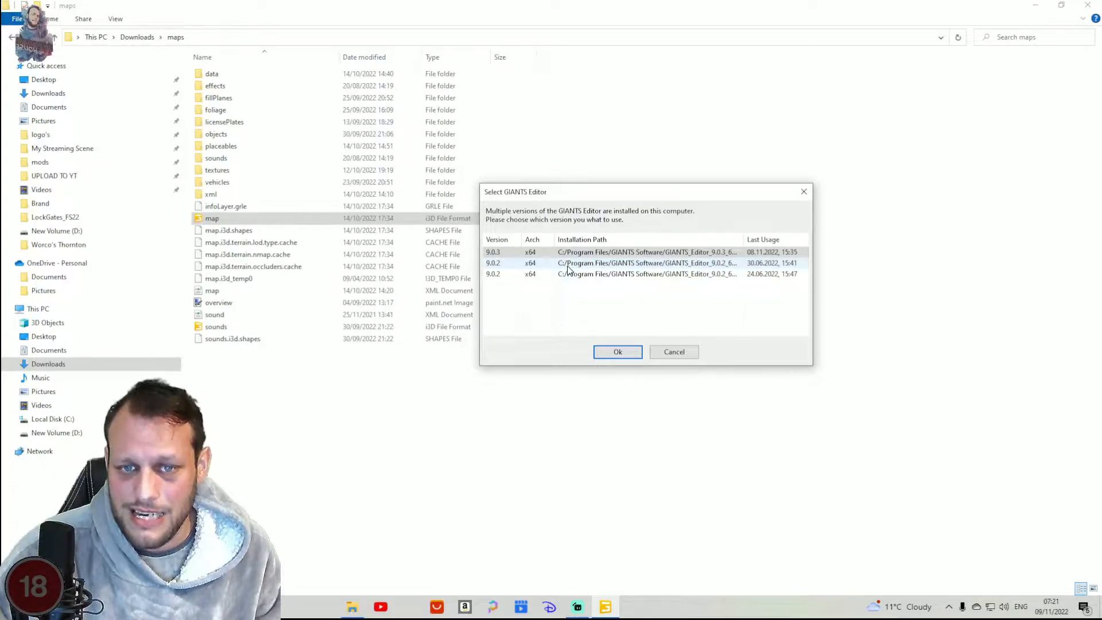
mouse_move(635, 194)
mouse_down()
mouse_move(615, 190)
mouse_move(626, 182)
mouse_up()
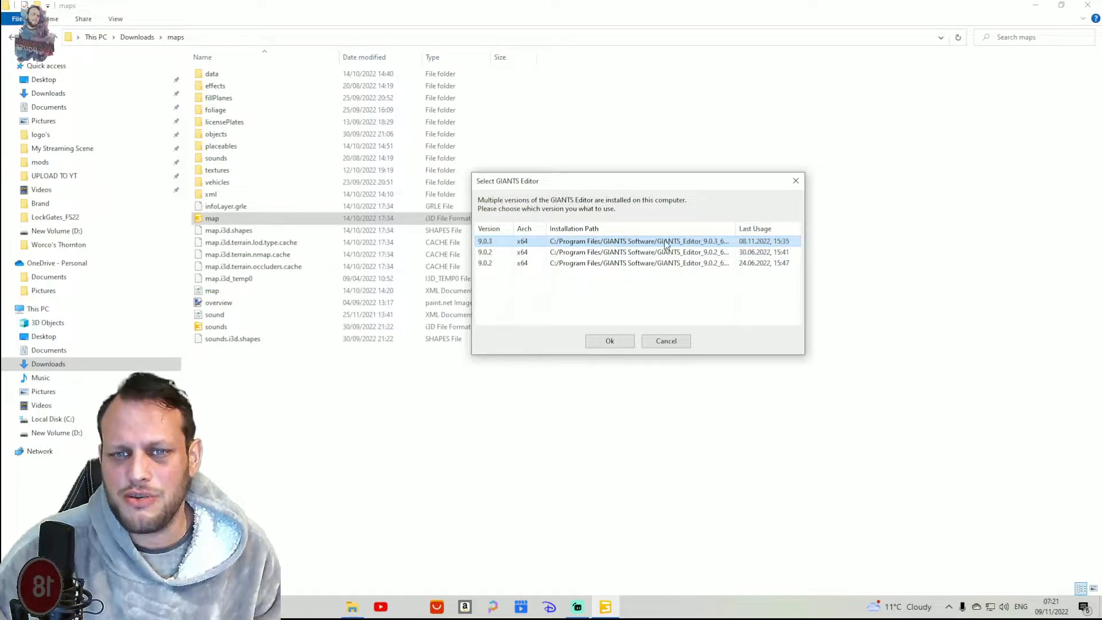
click(618, 340)
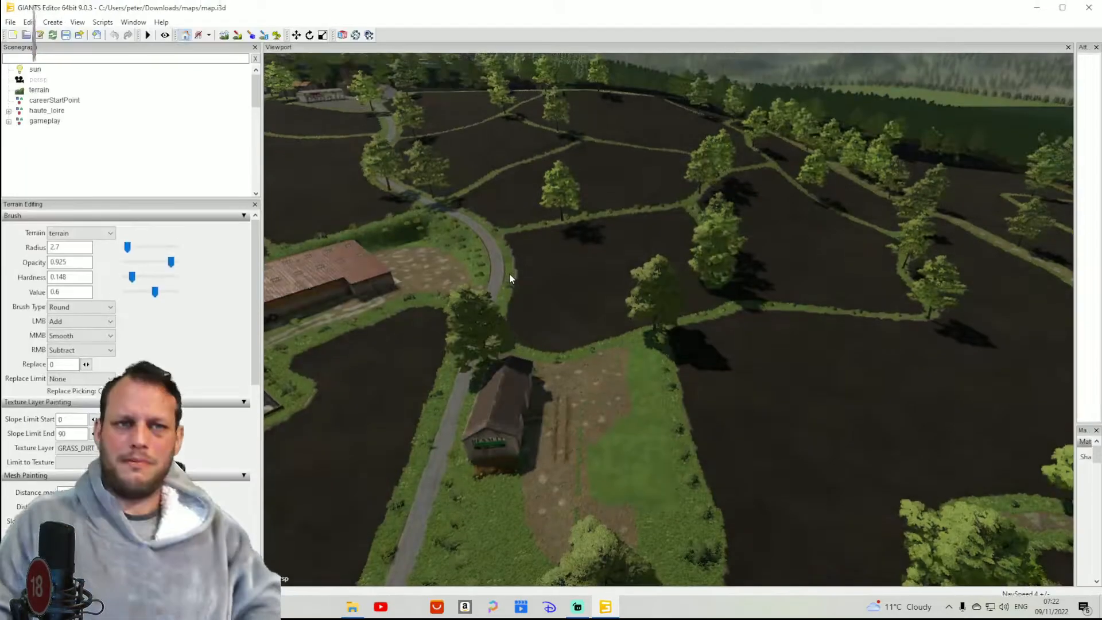
Look over the map's fields and farm buildings, ending at the open asphalt yard beside the small stone house.
mouse_move(679, 336)
alt+mouse_down()
mouse_move(653, 324)
mouse_move(475, 328)
mouse_move(675, 319)
alt+mouse_up()
alt+drag(590, 296, 503, 305)
alt+drag(708, 339, 641, 296)
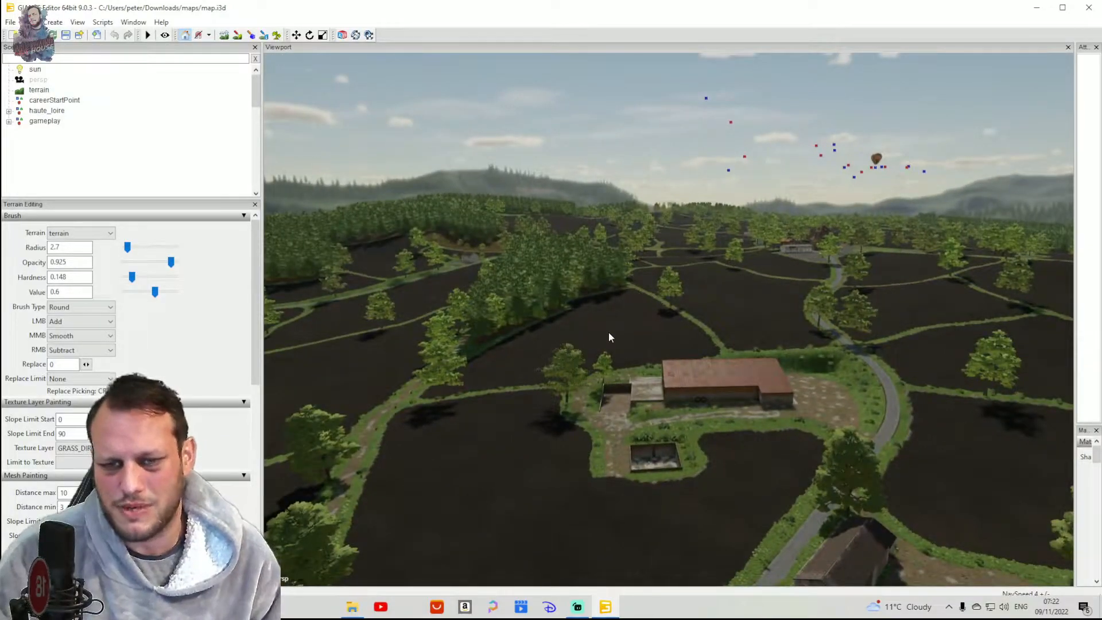
alt+drag(550, 385, 595, 352)
alt+drag(649, 456, 732, 519)
scroll(633, 456, up, 4)
scroll(629, 458, up, 4)
scroll(701, 476, up, 3)
scroll(667, 433, up, 3)
scroll(600, 435, up, 3)
scroll(720, 470, up, 6)
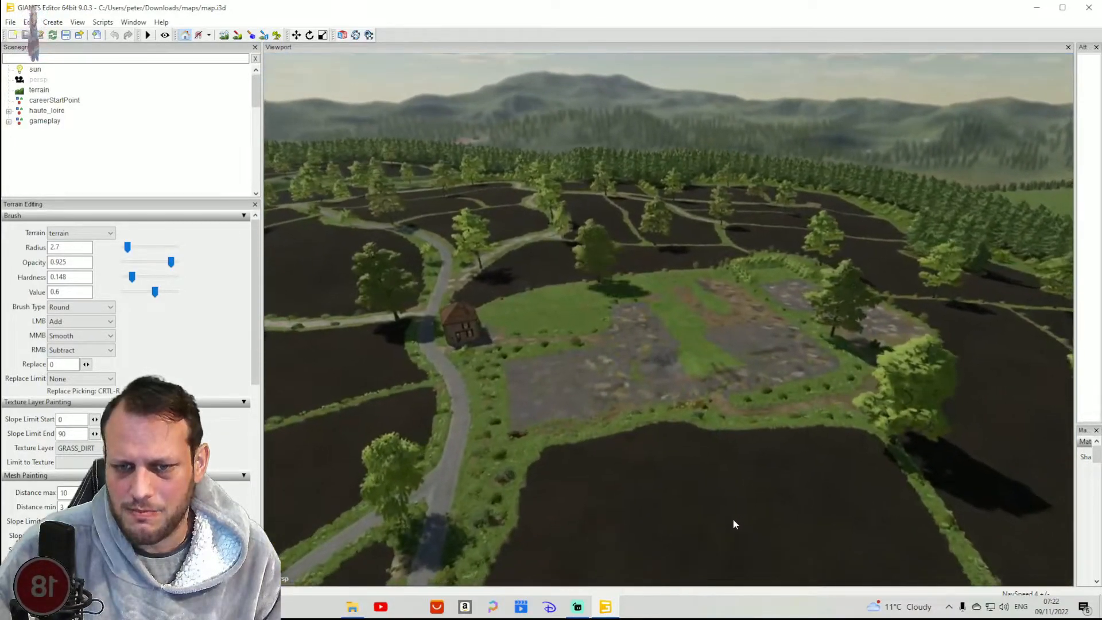
scroll(733, 519, up, 8)
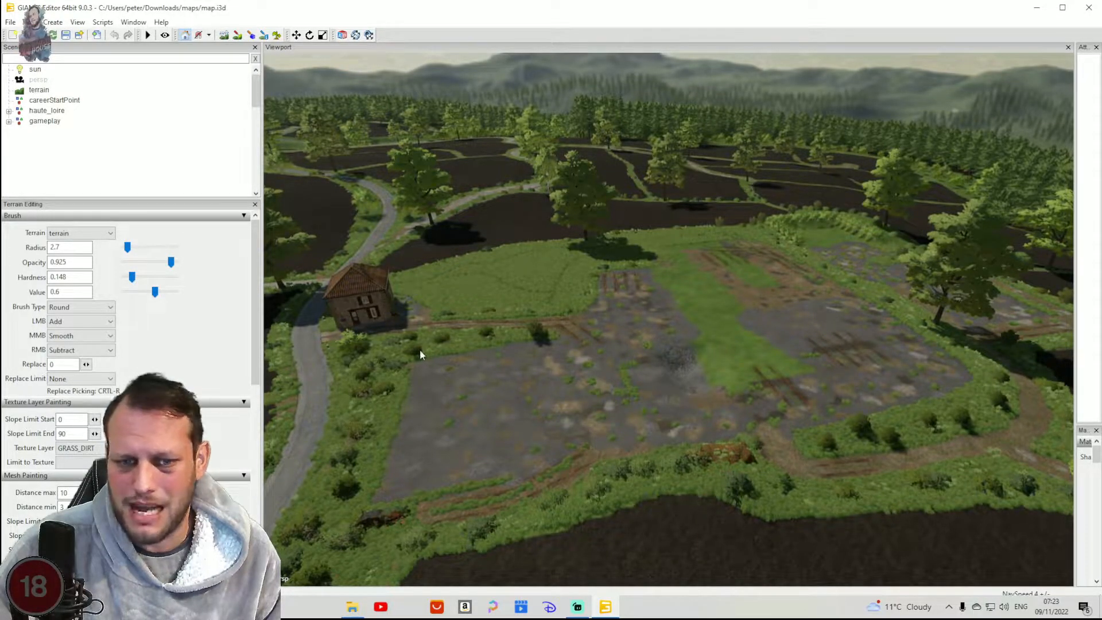
drag(418, 353, 655, 493)
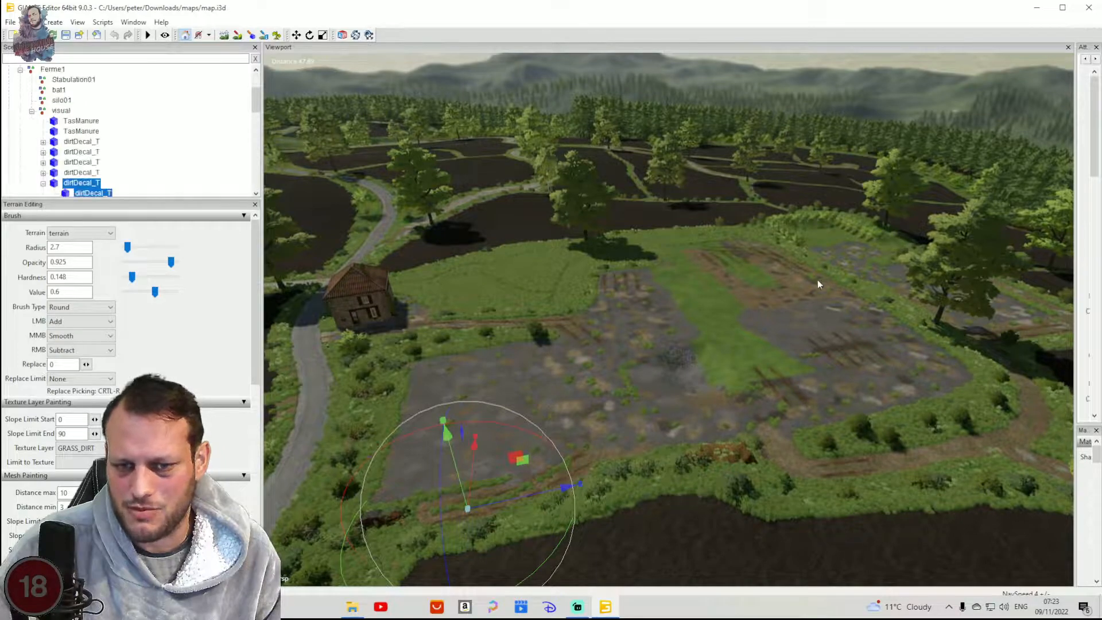
click(666, 376)
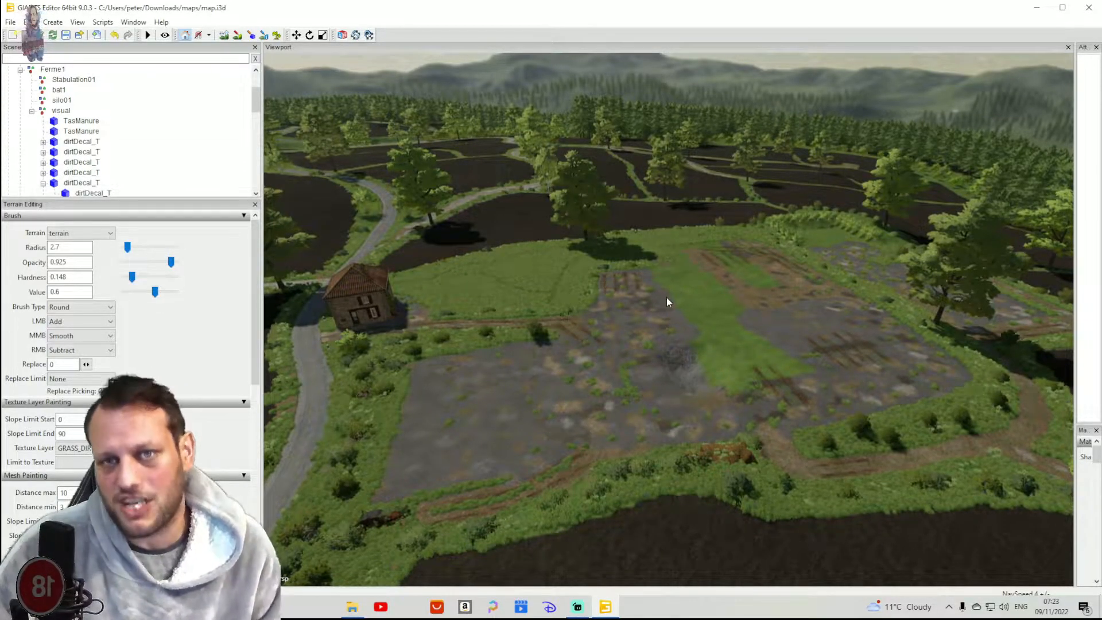
Examine the asphalt ground texture, dirt patches and grass tufts of the yard up close.
alt+drag(653, 313, 817, 348)
scroll(616, 344, up, 5)
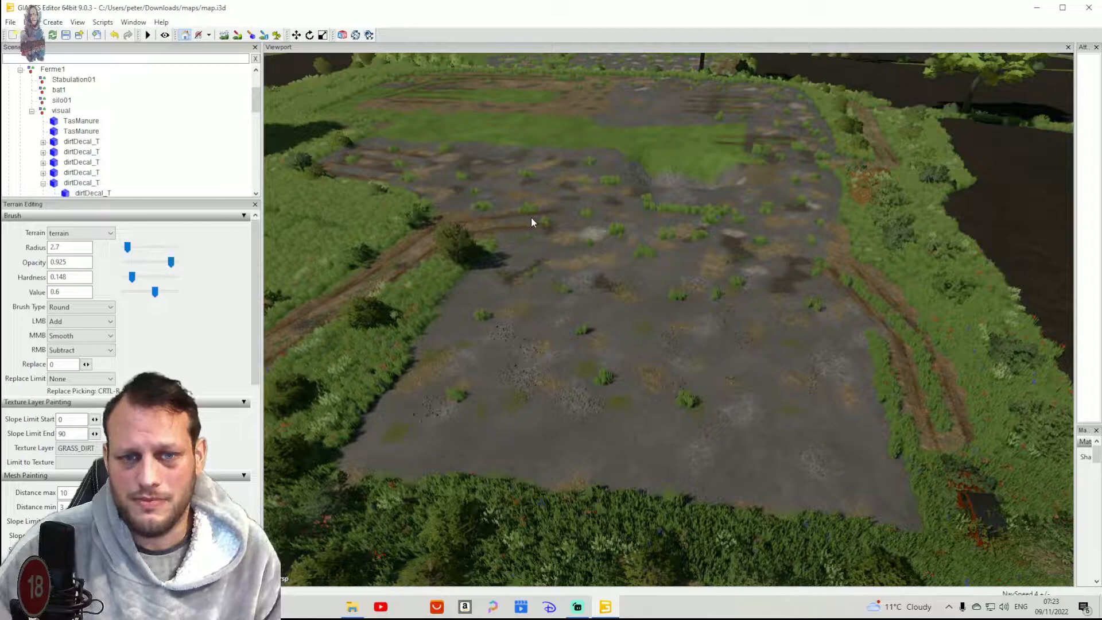
scroll(605, 230, up, 2)
alt+drag(608, 230, 576, 236)
scroll(582, 242, up, 3)
scroll(574, 248, up, 5)
scroll(576, 233, down, 4)
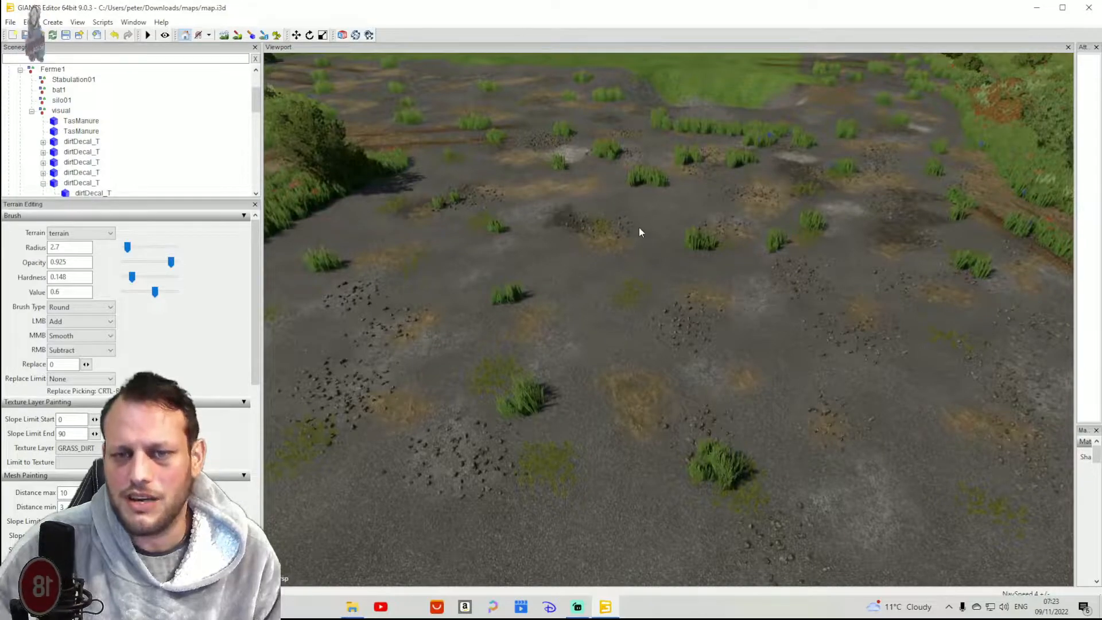
scroll(638, 228, down, 5)
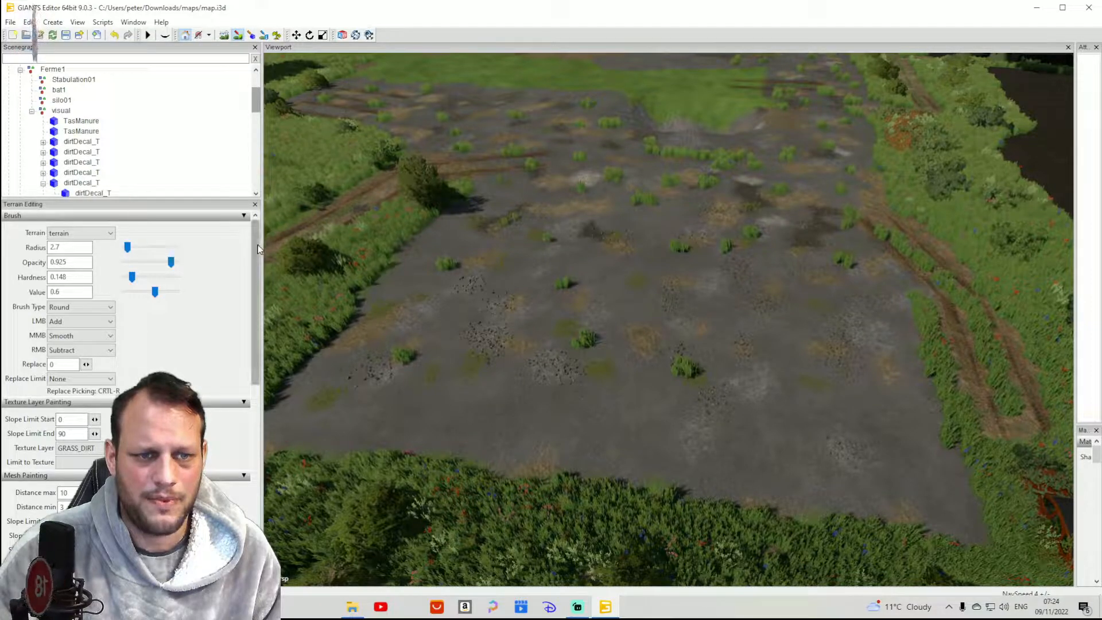
Activate terrain detail texture painting and set the texture layer to GRASS.
drag(256, 243, 257, 306)
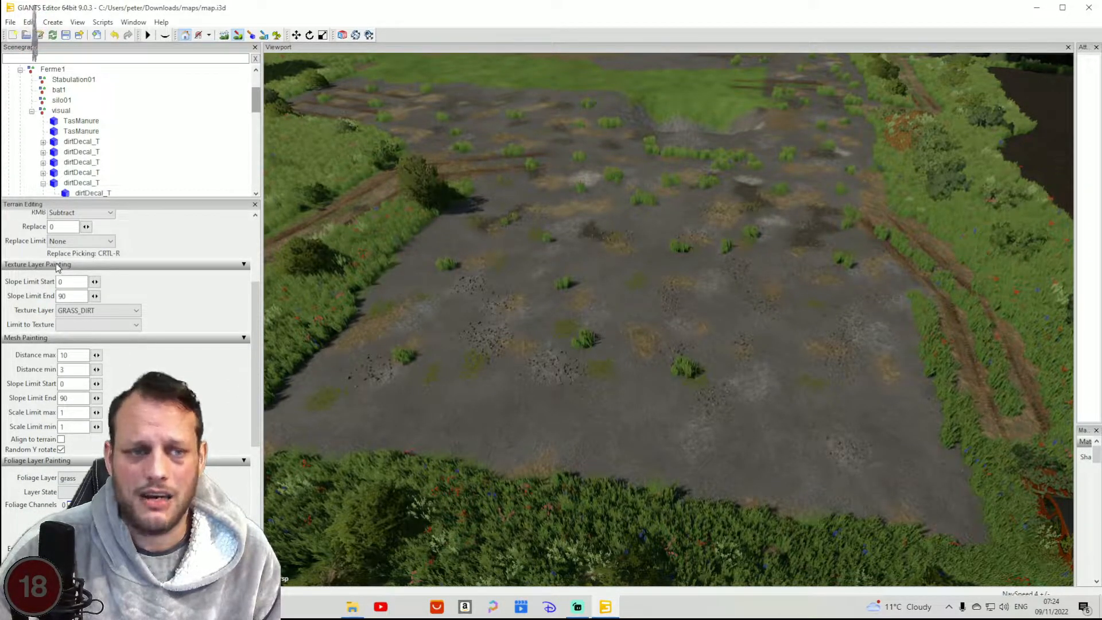
click(236, 37)
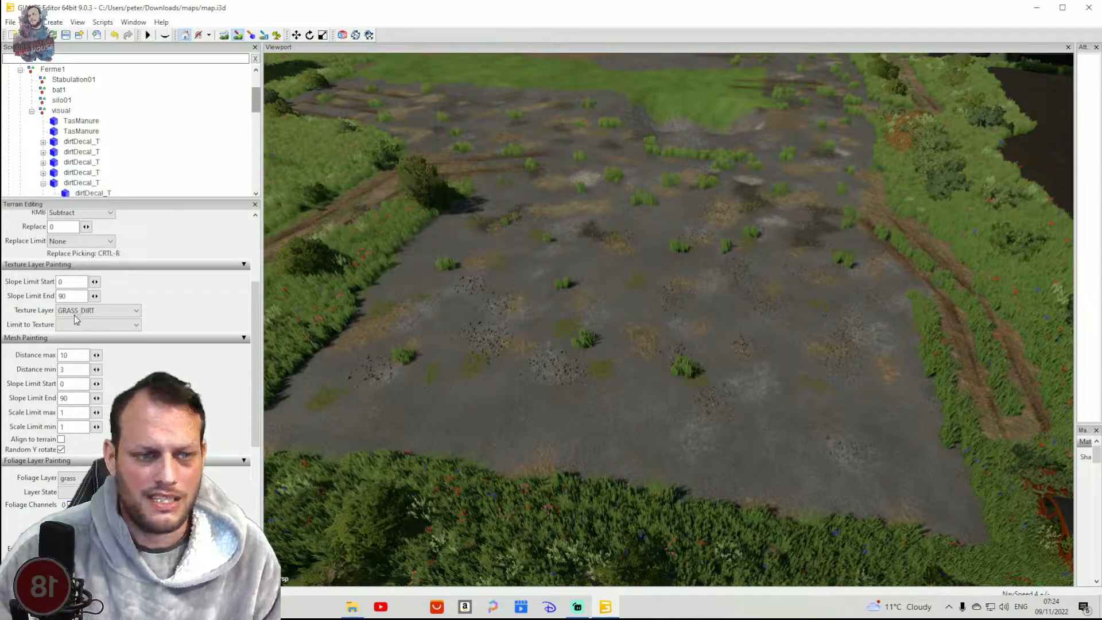
click(108, 310)
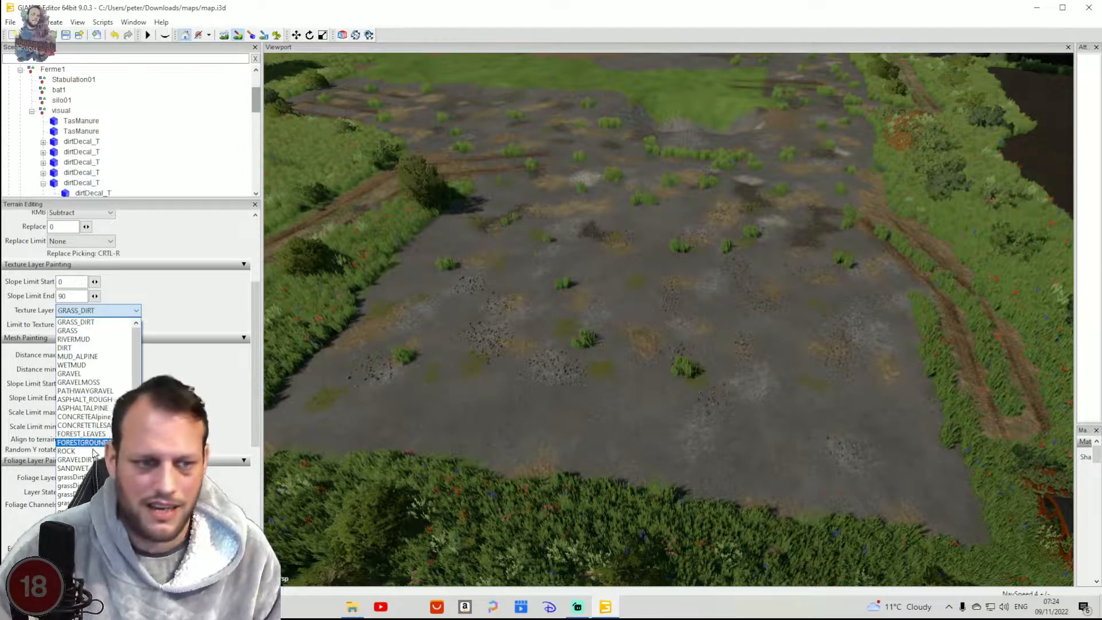
scroll(80, 379, down, 1)
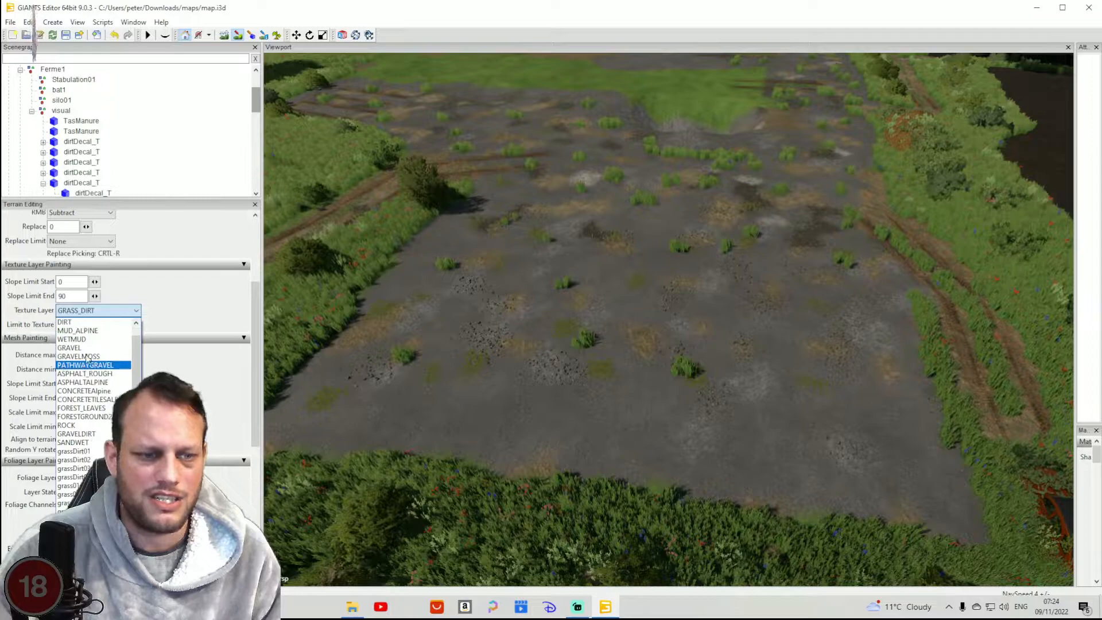
scroll(91, 425, down, 7)
scroll(90, 462, down, 6)
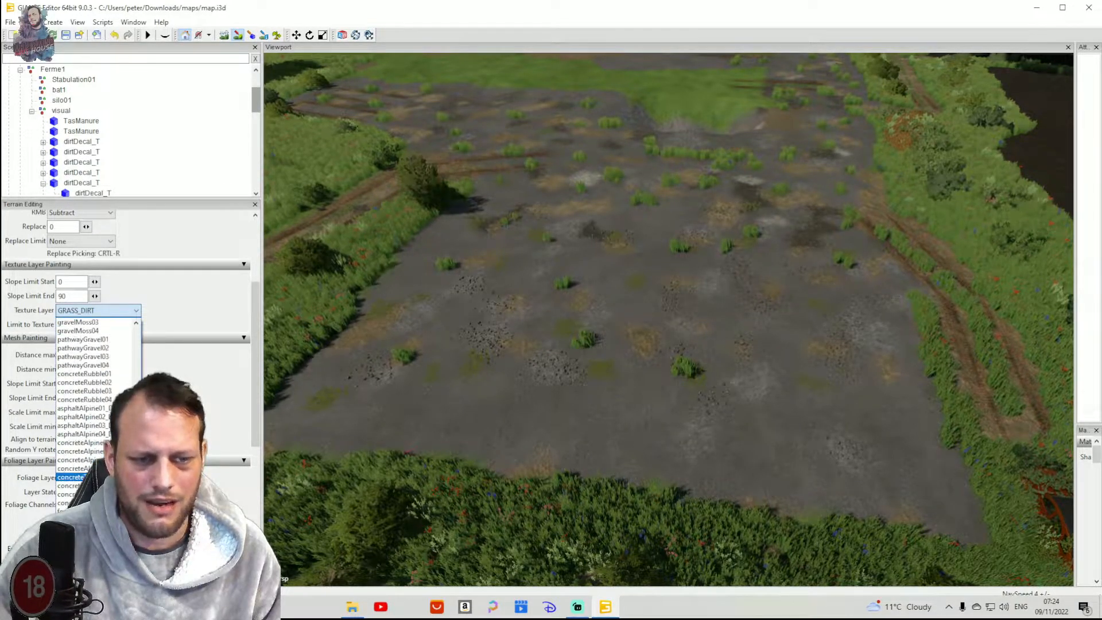
scroll(94, 454, up, 6)
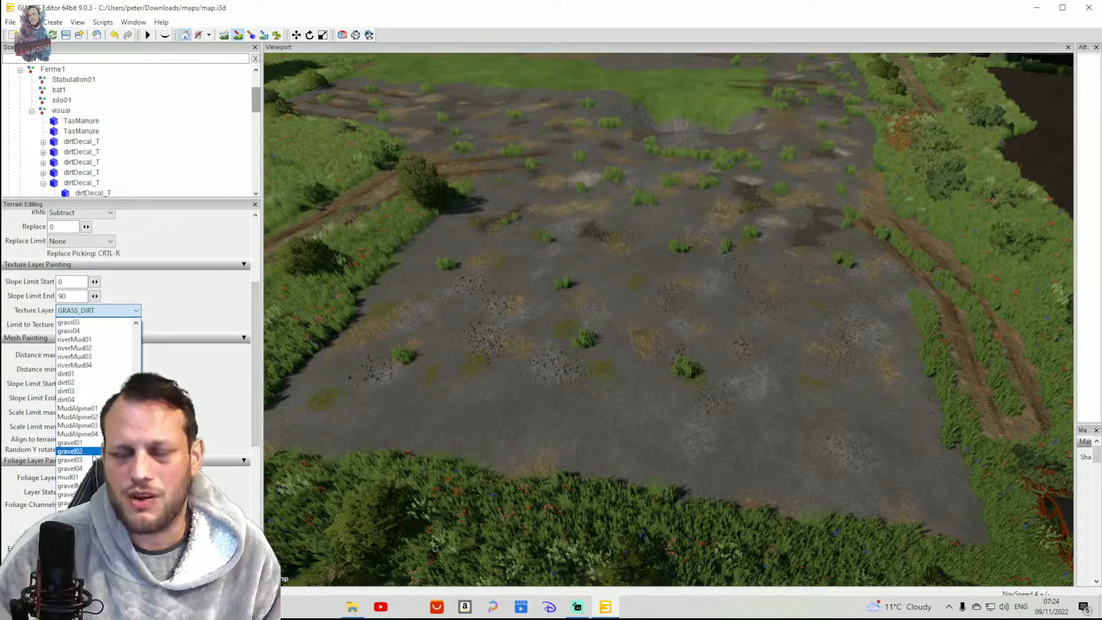
scroll(92, 448, up, 8)
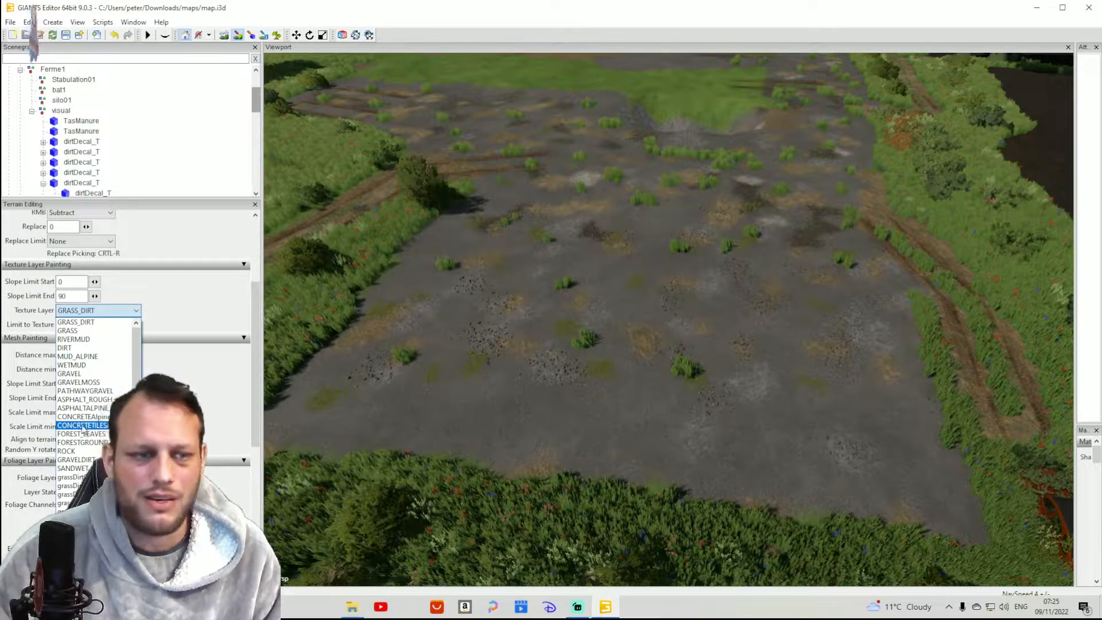
click(71, 331)
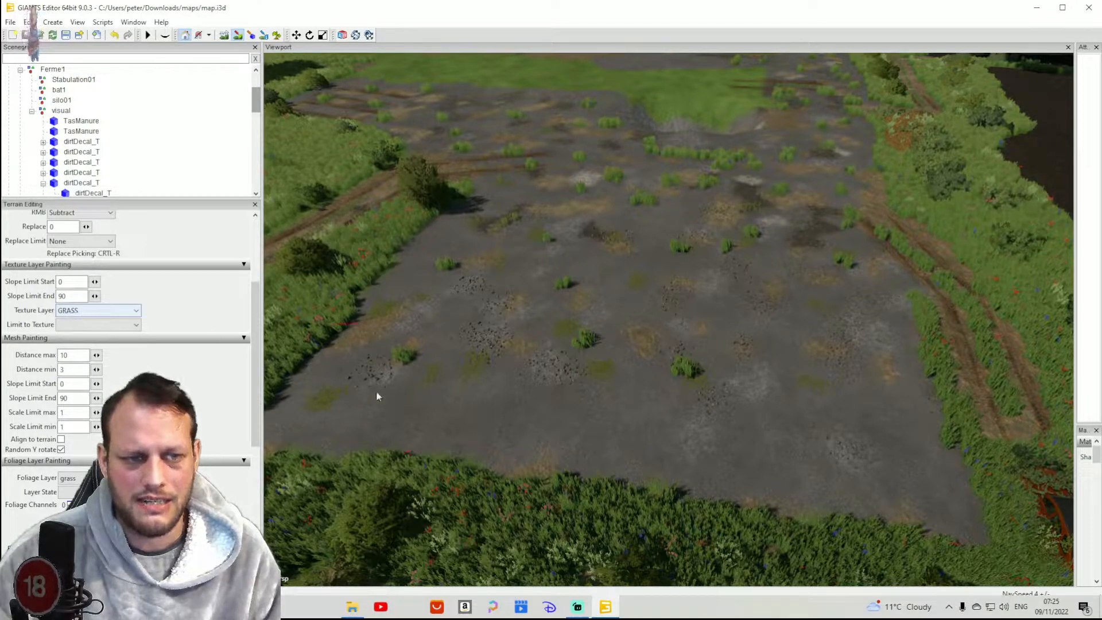
Paint the GRASS texture over the asphalt in the near half of the yard, covering the remaining gaps.
drag(666, 276, 614, 293)
mouse_move(592, 340)
mouse_down()
mouse_move(642, 385)
mouse_move(702, 372)
mouse_up()
mouse_move(745, 280)
mouse_down()
mouse_move(871, 290)
mouse_move(888, 310)
mouse_move(890, 384)
mouse_move(926, 479)
mouse_move(659, 463)
mouse_move(325, 416)
mouse_move(410, 287)
mouse_move(461, 247)
mouse_move(576, 251)
mouse_move(467, 291)
mouse_move(462, 358)
mouse_up()
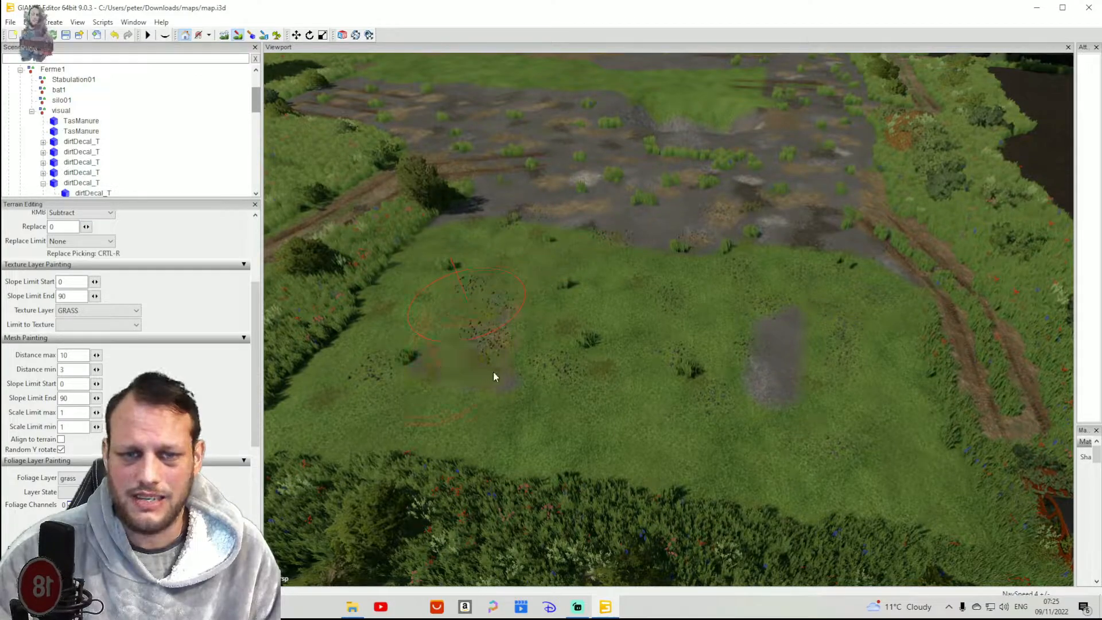
drag(688, 356, 790, 332)
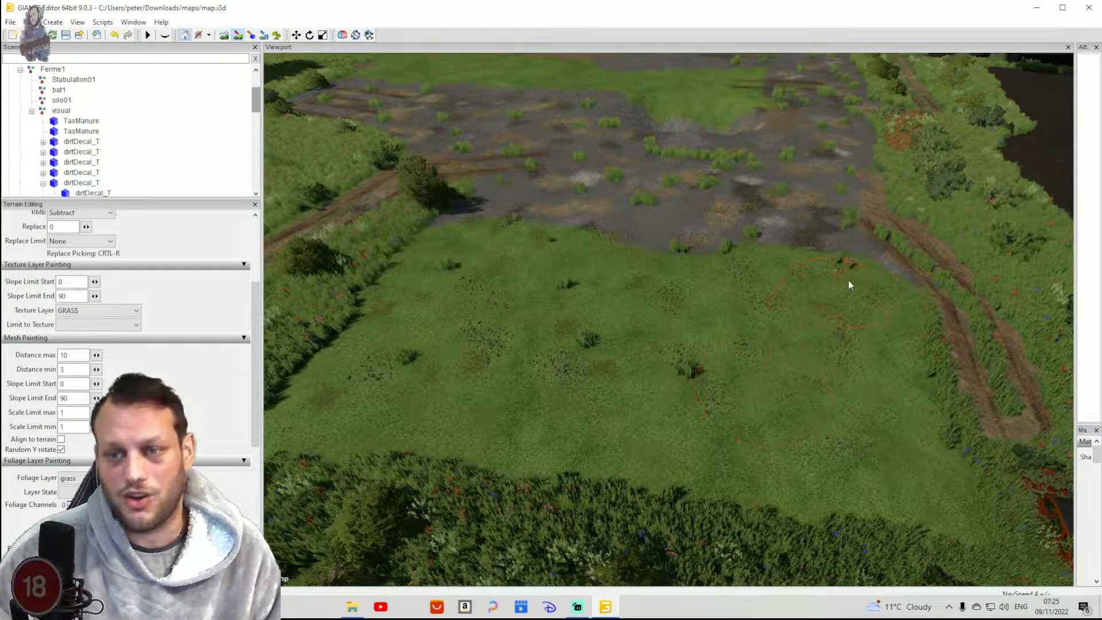
drag(866, 275, 833, 236)
drag(762, 214, 658, 203)
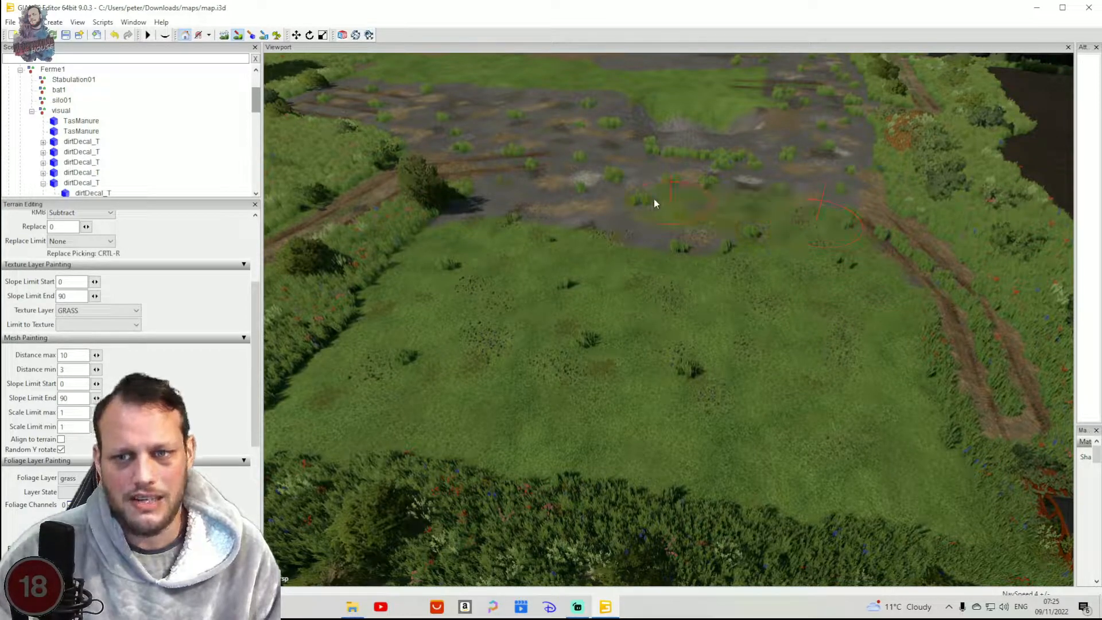
drag(561, 198, 513, 203)
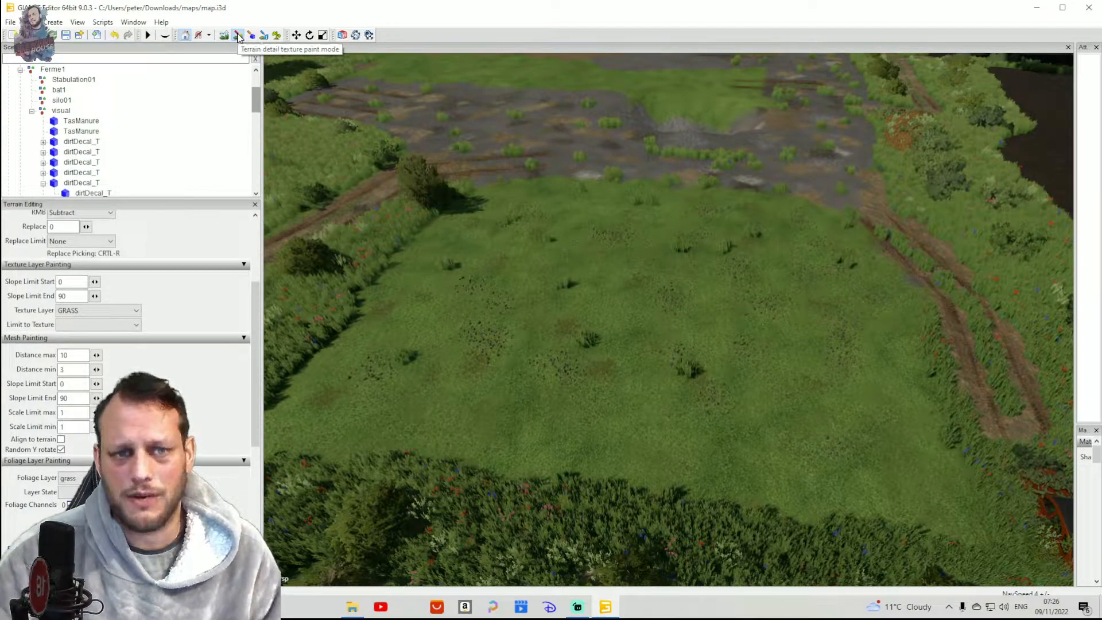
Activate terrain foliage painting with the foliage layer set to grass and the layer state set to harvest ready.
click(279, 37)
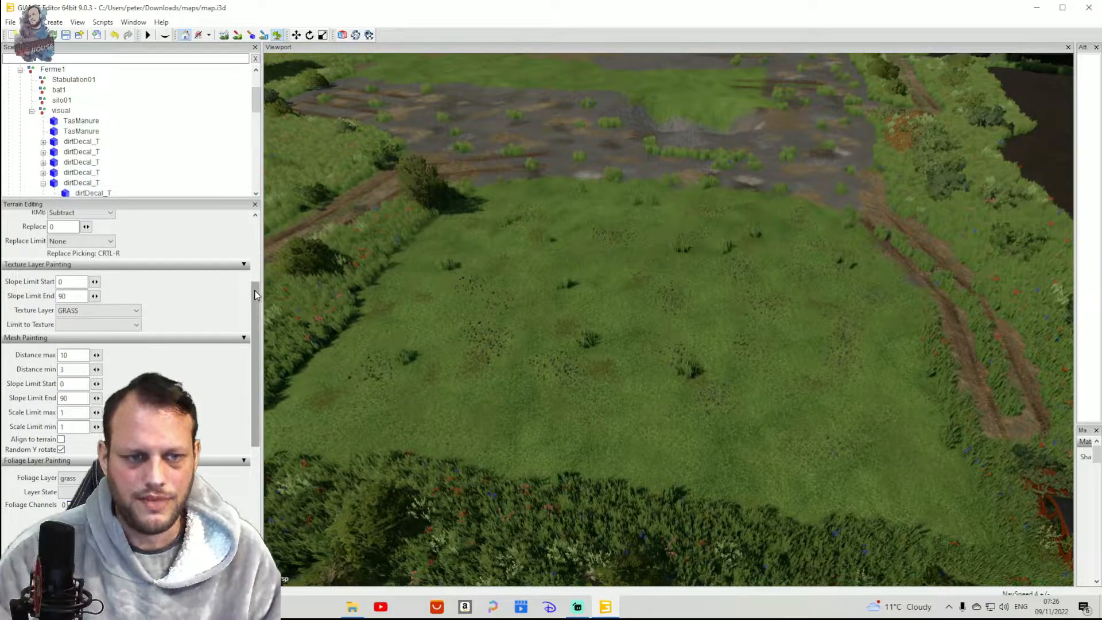
scroll(257, 297, down, 3)
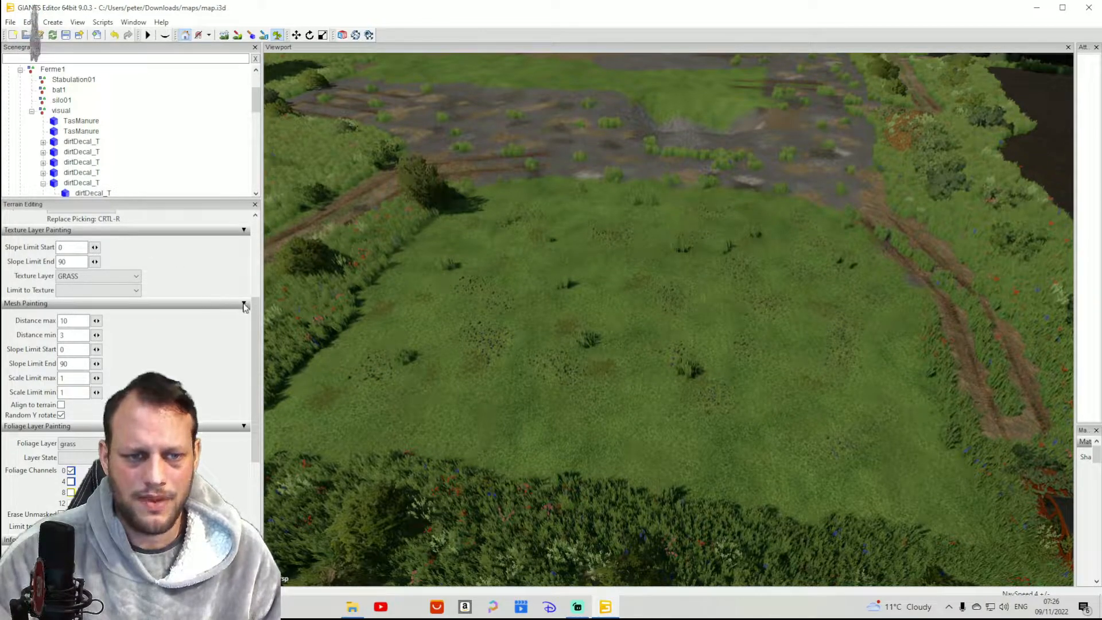
drag(259, 313, 251, 391)
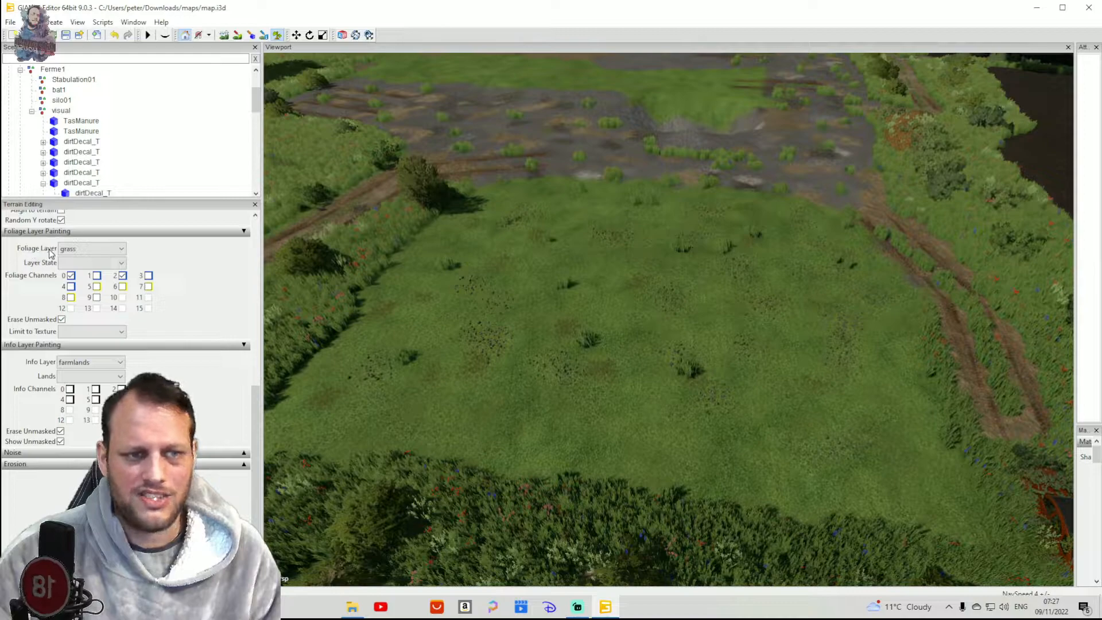
click(122, 250)
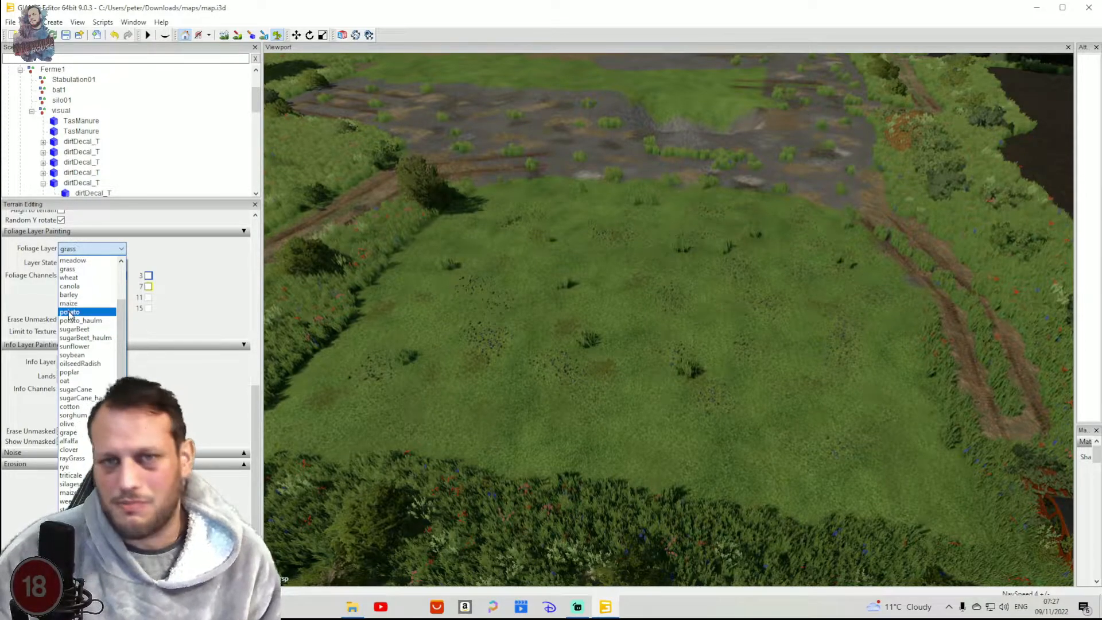
click(72, 270)
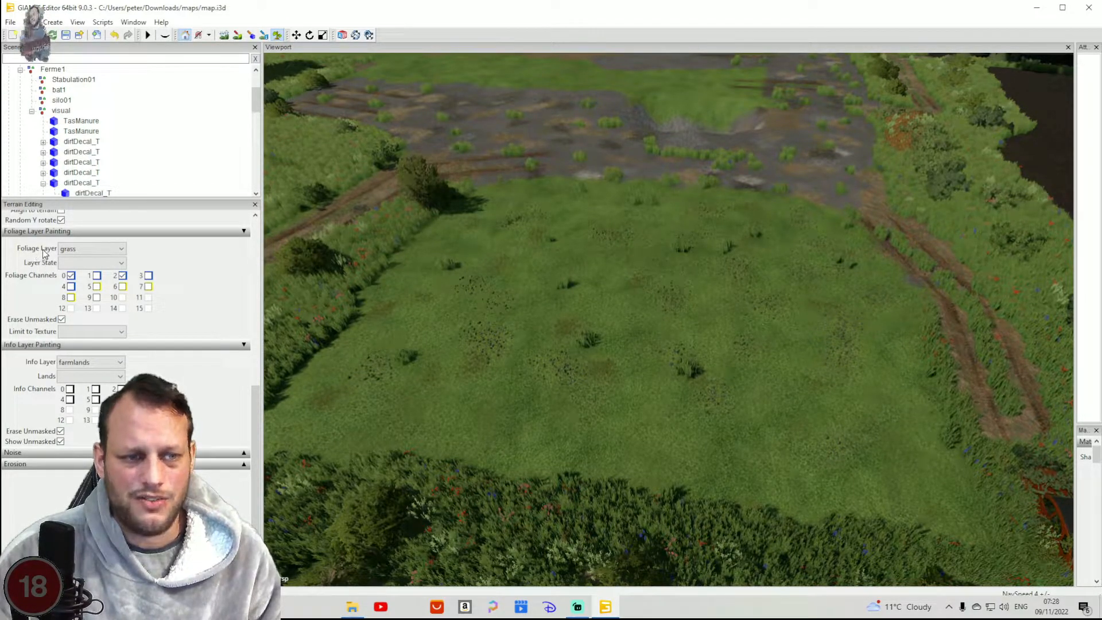
click(123, 265)
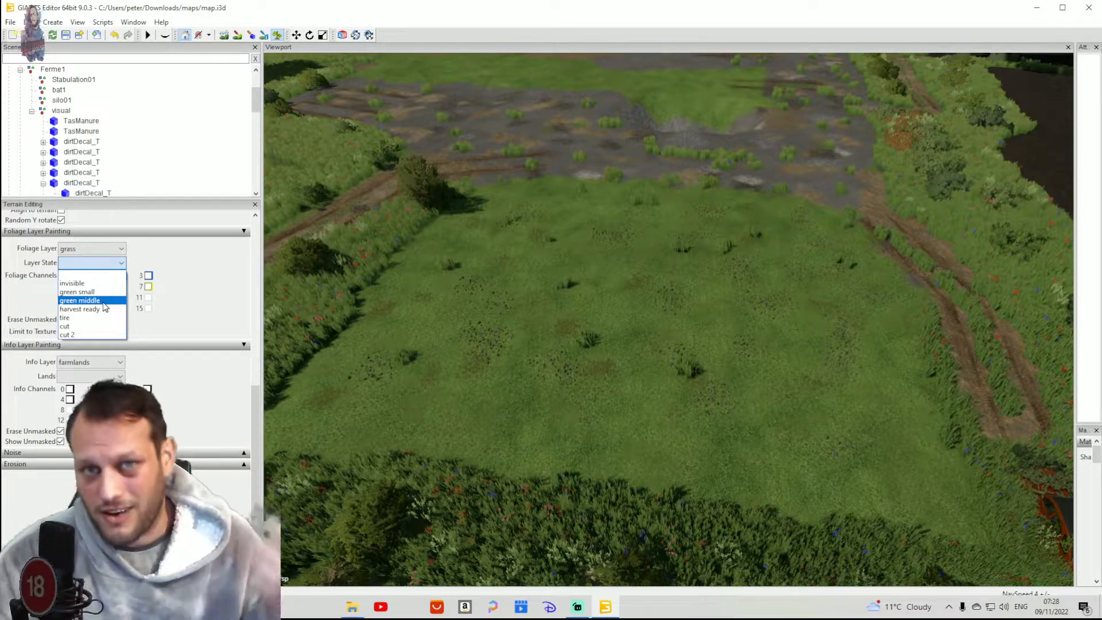
click(70, 310)
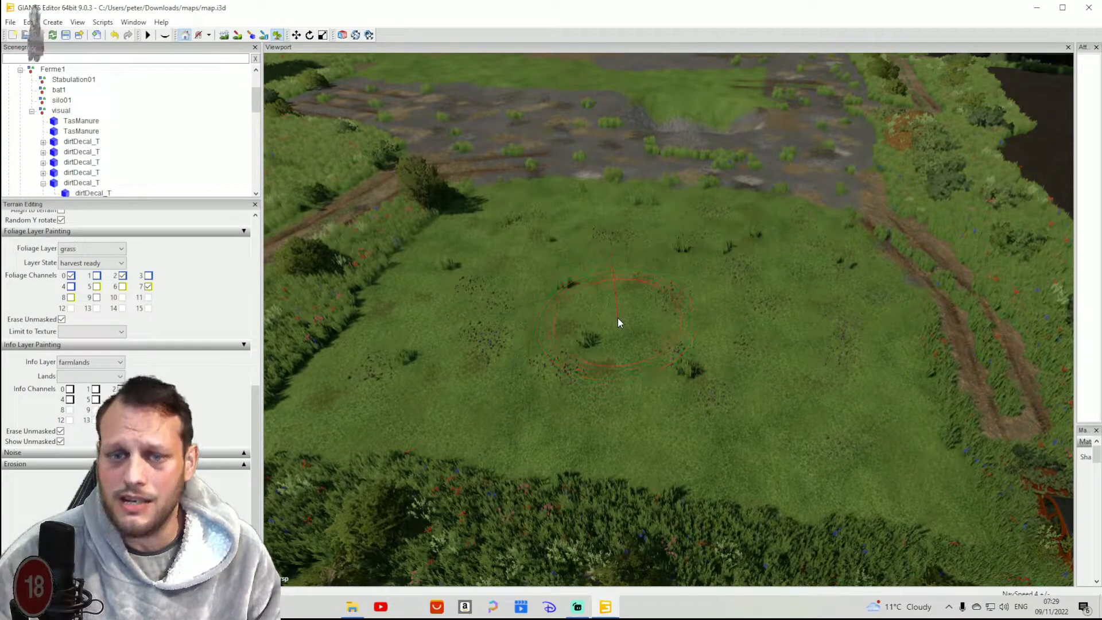
Paint harvest-ready grass foliage over the whole GRASS-textured half of the yard, and leave foliage painting.
mouse_move(639, 325)
mouse_down()
mouse_move(419, 324)
mouse_move(377, 349)
mouse_move(355, 387)
mouse_move(360, 414)
mouse_up()
mouse_move(468, 424)
mouse_down()
mouse_move(739, 441)
mouse_move(886, 465)
mouse_move(870, 364)
mouse_up()
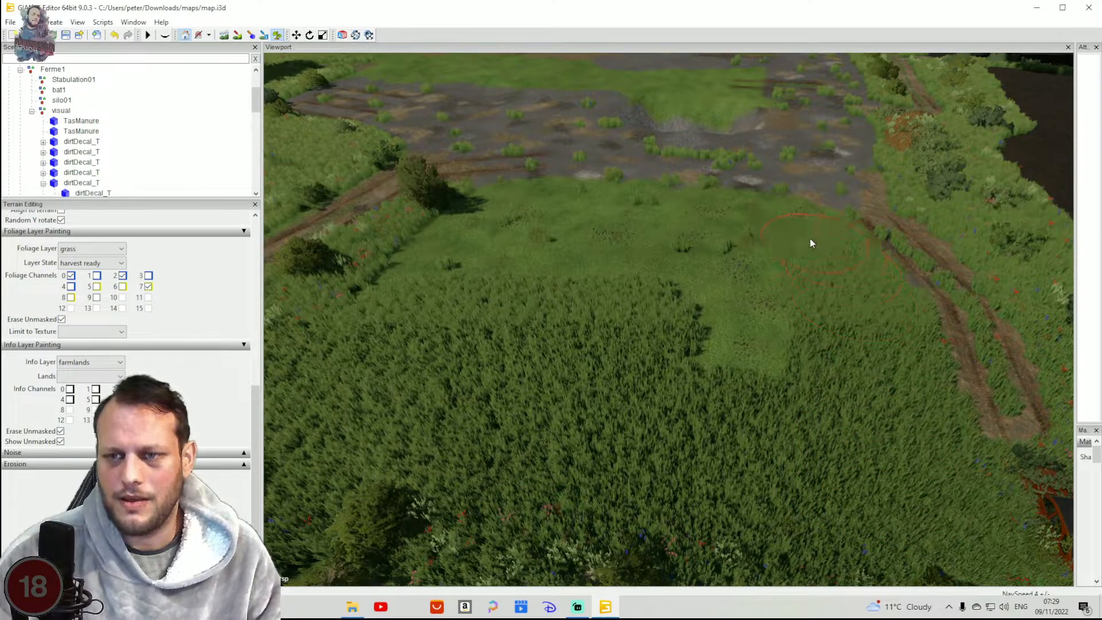
mouse_move(535, 205)
mouse_down()
mouse_move(477, 215)
mouse_move(416, 279)
mouse_up()
mouse_move(541, 242)
mouse_down()
mouse_move(726, 259)
mouse_move(739, 338)
mouse_move(677, 346)
mouse_up()
drag(329, 285, 353, 285)
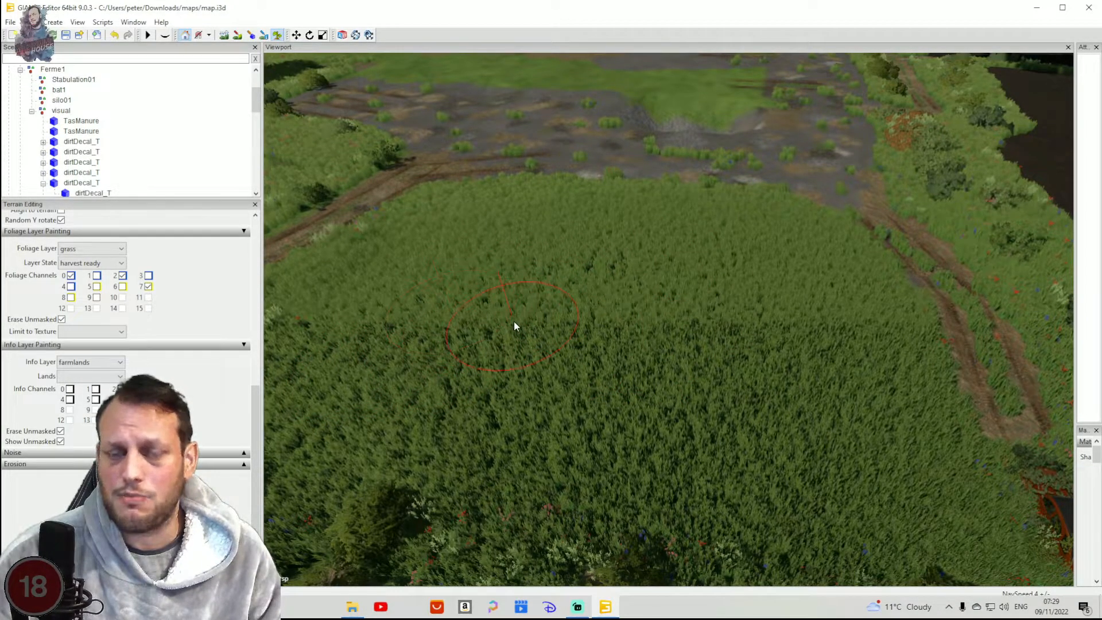
click(277, 36)
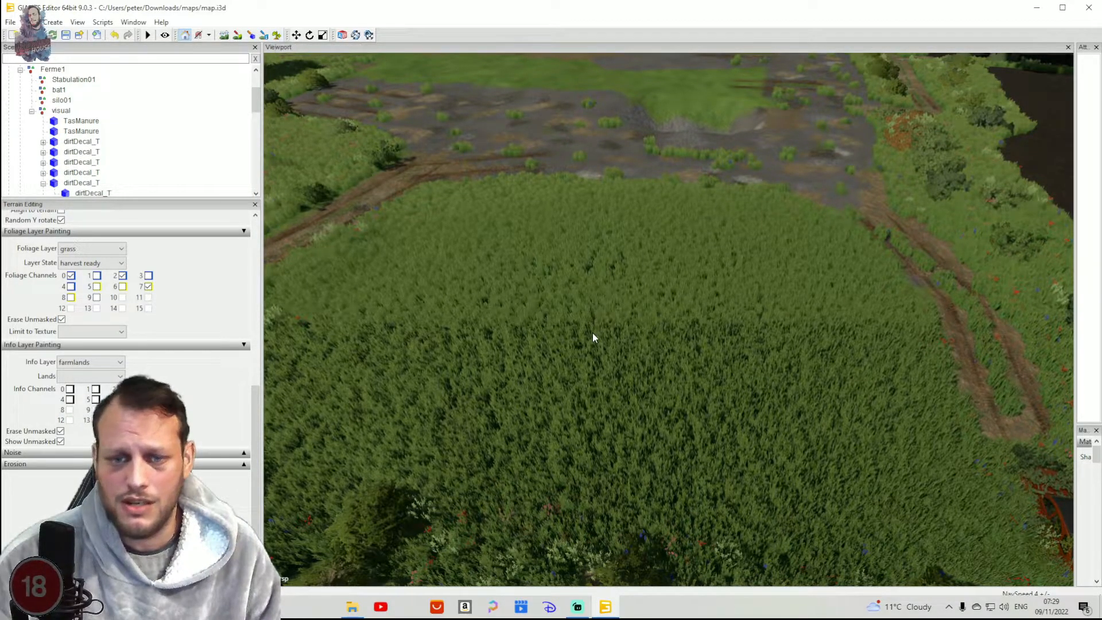
Examine the newly painted grass foliage up close and from above.
scroll(593, 339, up, 10)
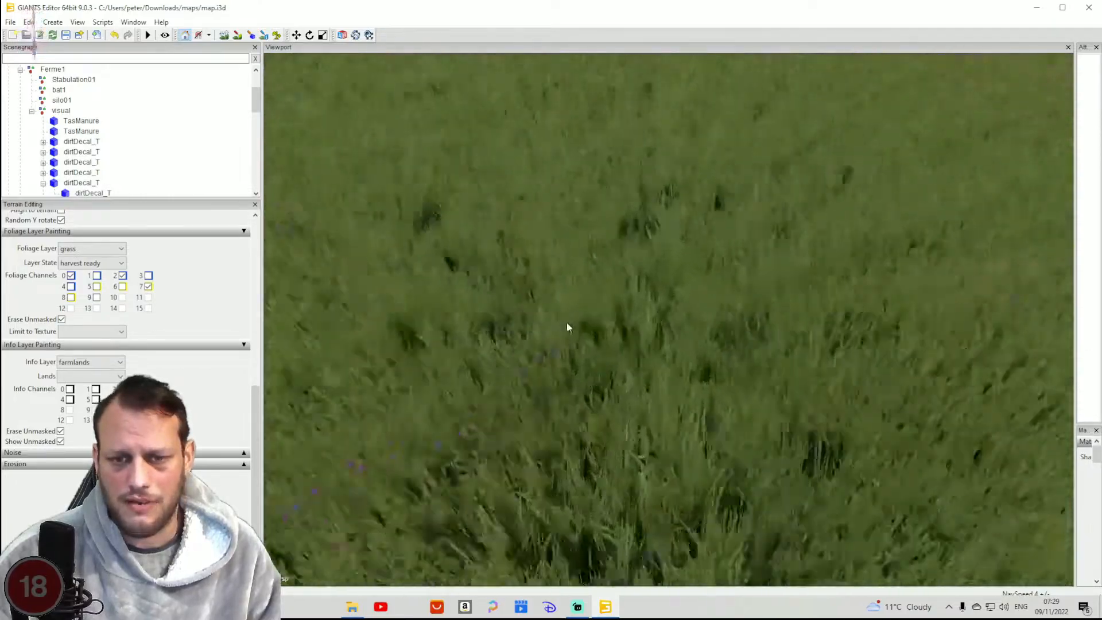
scroll(534, 310, down, 10)
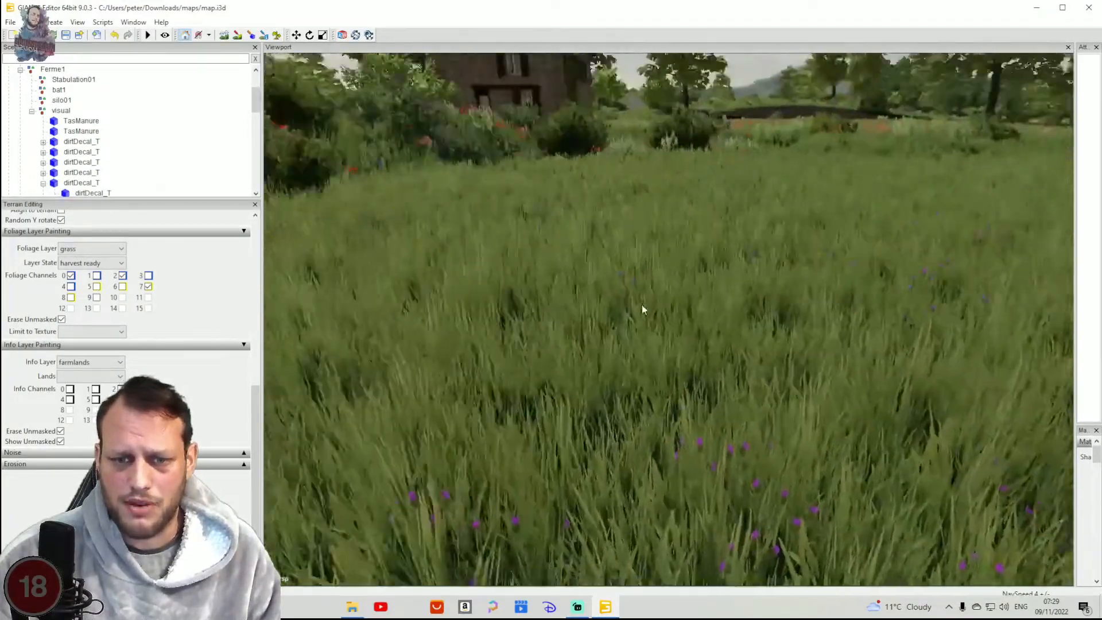
alt+drag(642, 311, 321, 312)
alt+drag(742, 334, 431, 345)
scroll(728, 294, up, 8)
scroll(718, 294, down, 8)
alt+drag(777, 335, 743, 356)
scroll(721, 356, down, 4)
scroll(719, 353, down, 4)
scroll(732, 356, up, 2)
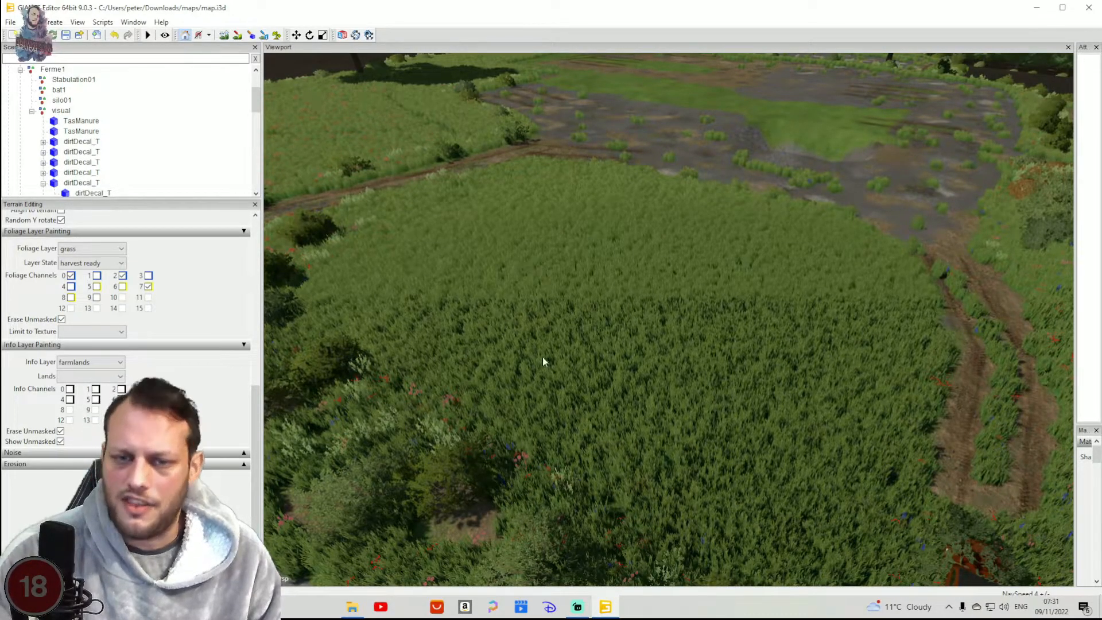
alt+drag(551, 313, 699, 285)
scroll(441, 364, up, 5)
scroll(653, 319, down, 5)
scroll(698, 285, up, 5)
alt+drag(602, 339, 545, 359)
scroll(706, 346, down, 8)
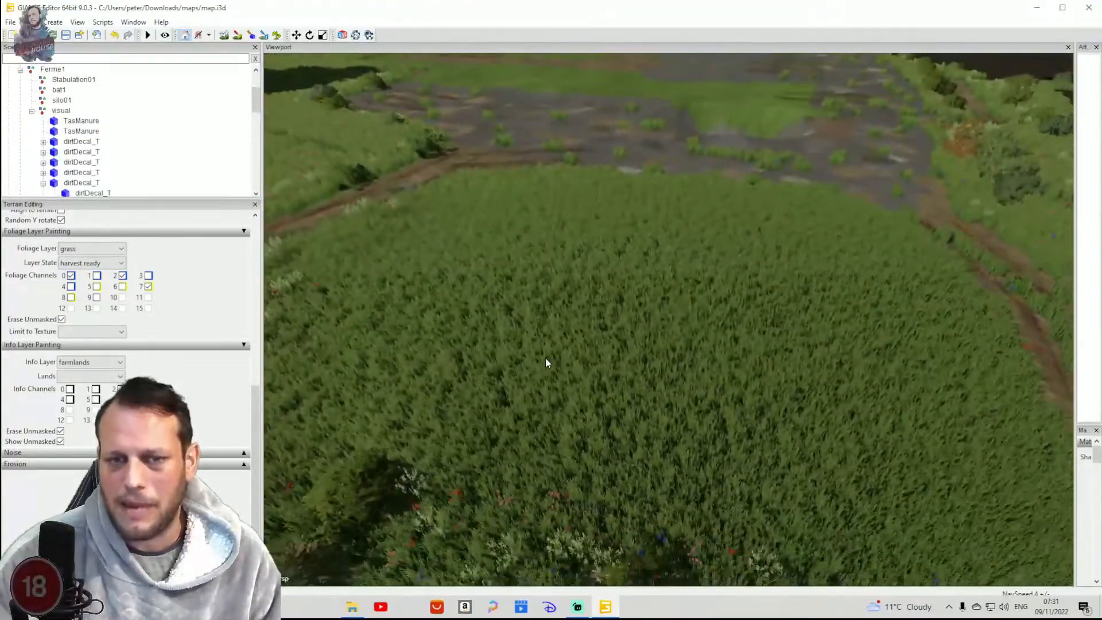
Reactivate foliage painting, choose the meadow layer in the harvest ready state, and paint it over the grass foliage in the yard.
click(277, 36)
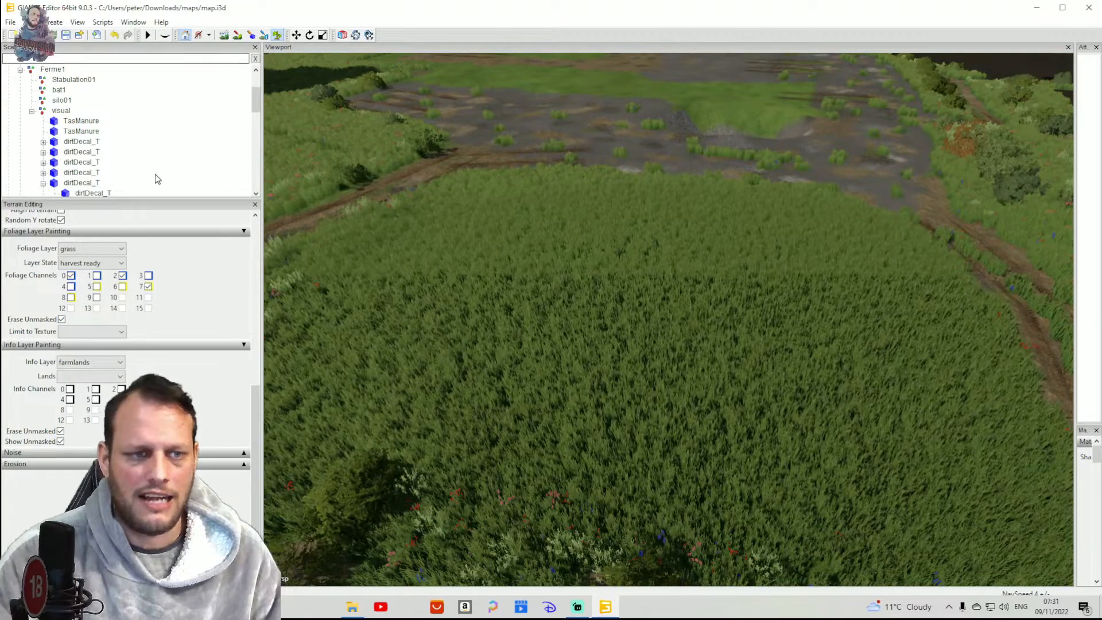
click(90, 248)
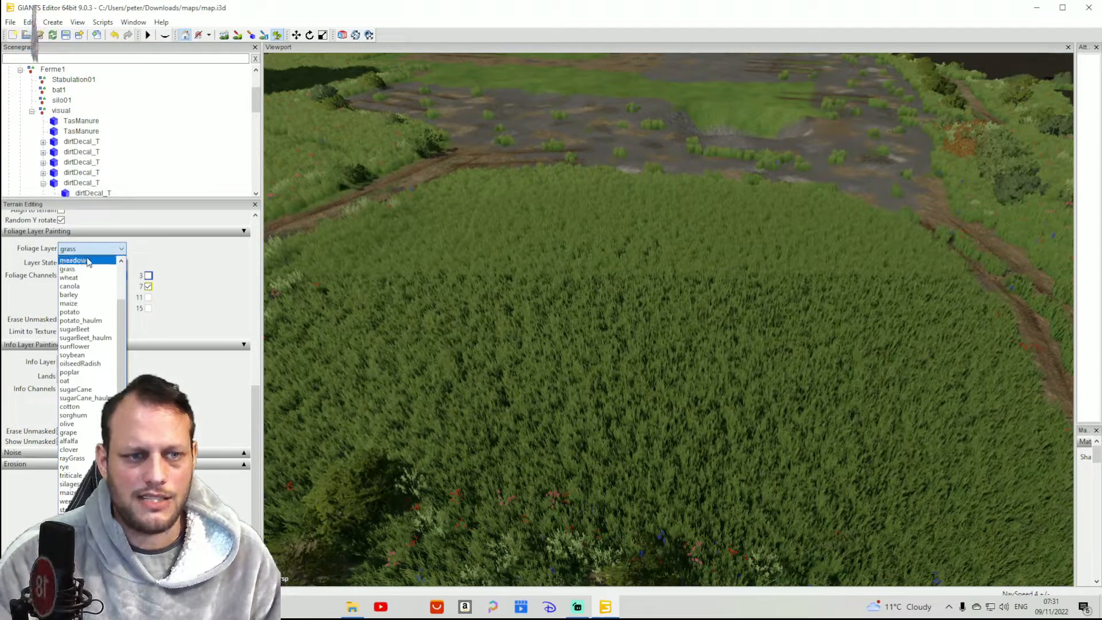
click(88, 262)
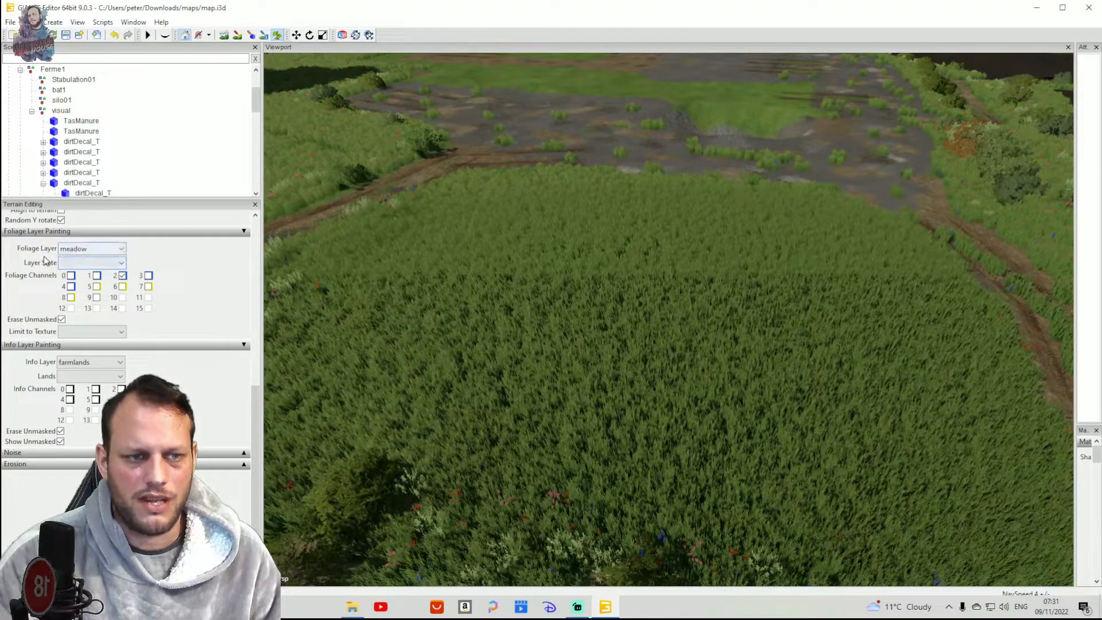
click(86, 263)
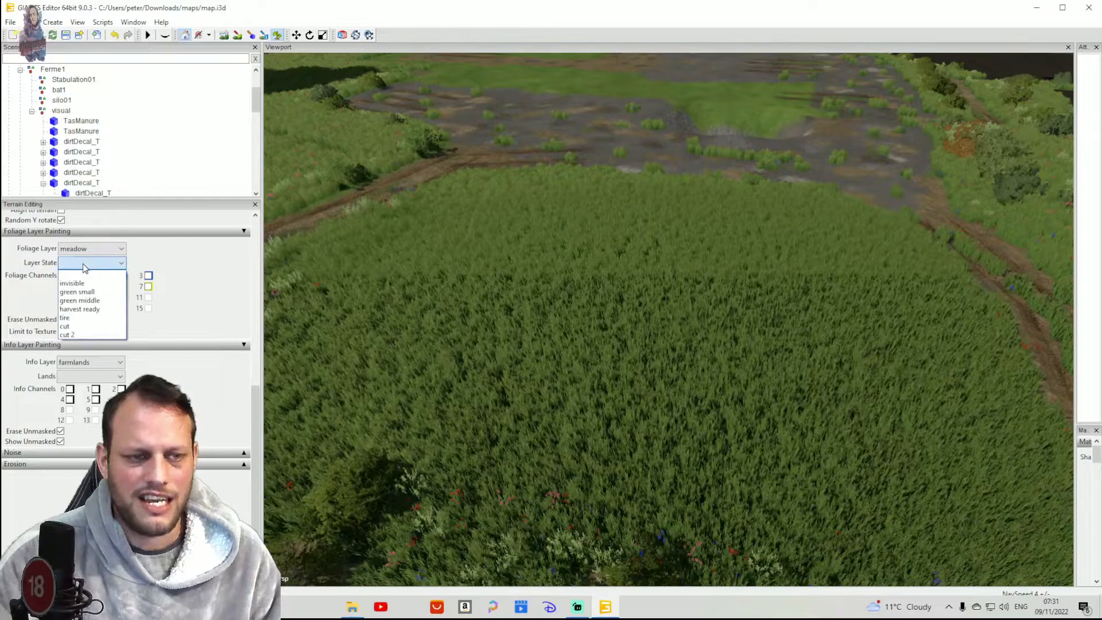
click(87, 309)
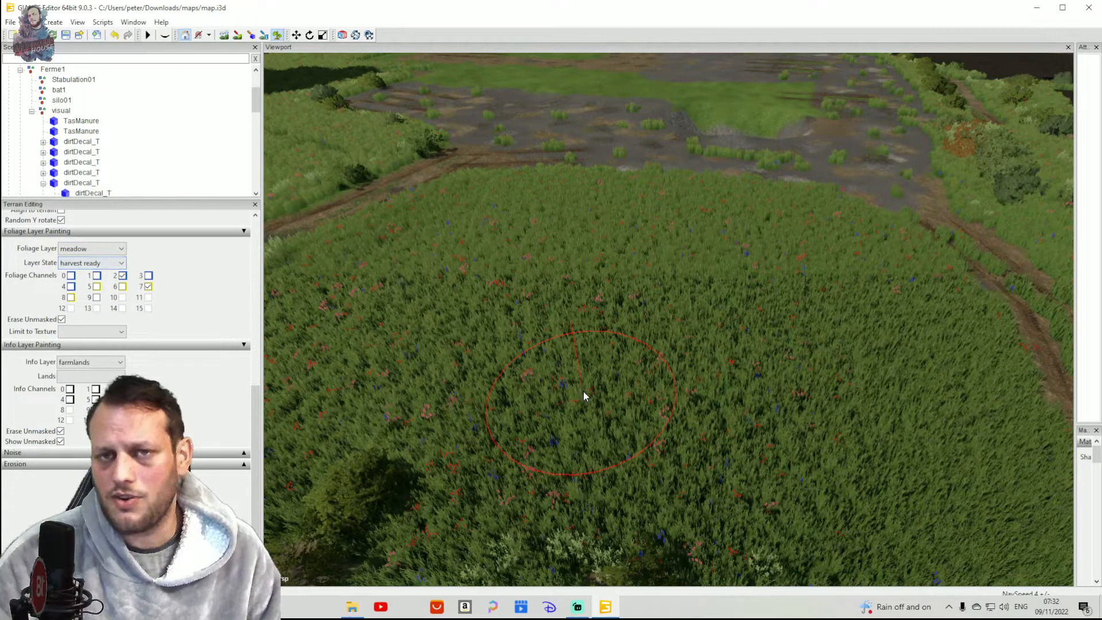
Examine the flowers and grass of the painted meadow foliage up close from several directions.
alt+scroll(583, 393, up, 5)
alt+scroll(574, 394, up, 4)
alt+drag(563, 387, 473, 373)
alt+scroll(488, 373, up, 2)
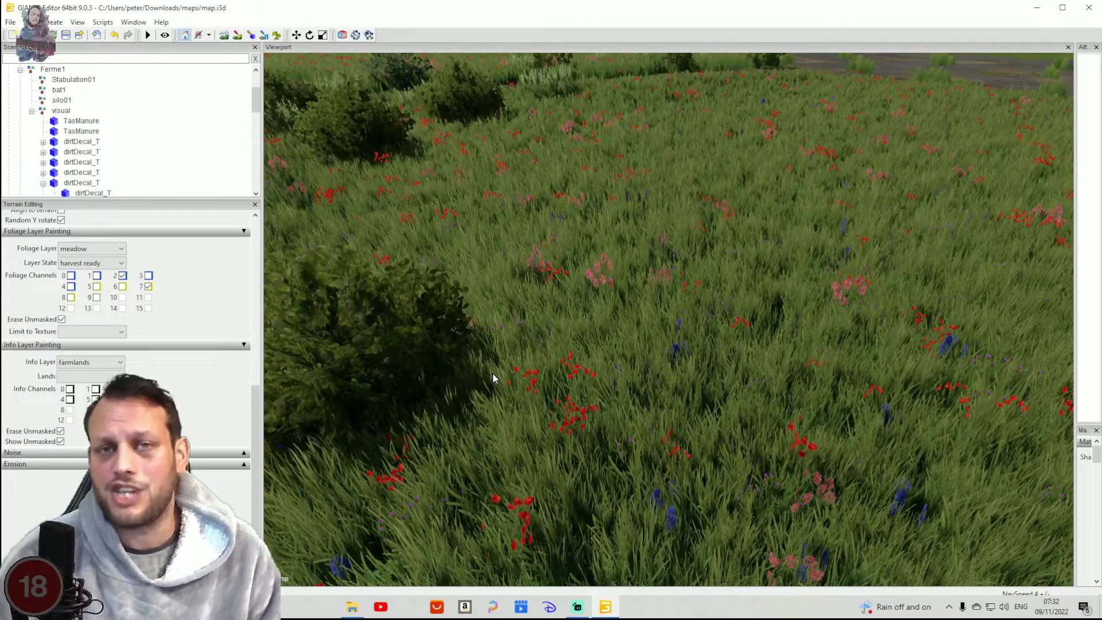
alt+drag(581, 302, 698, 398)
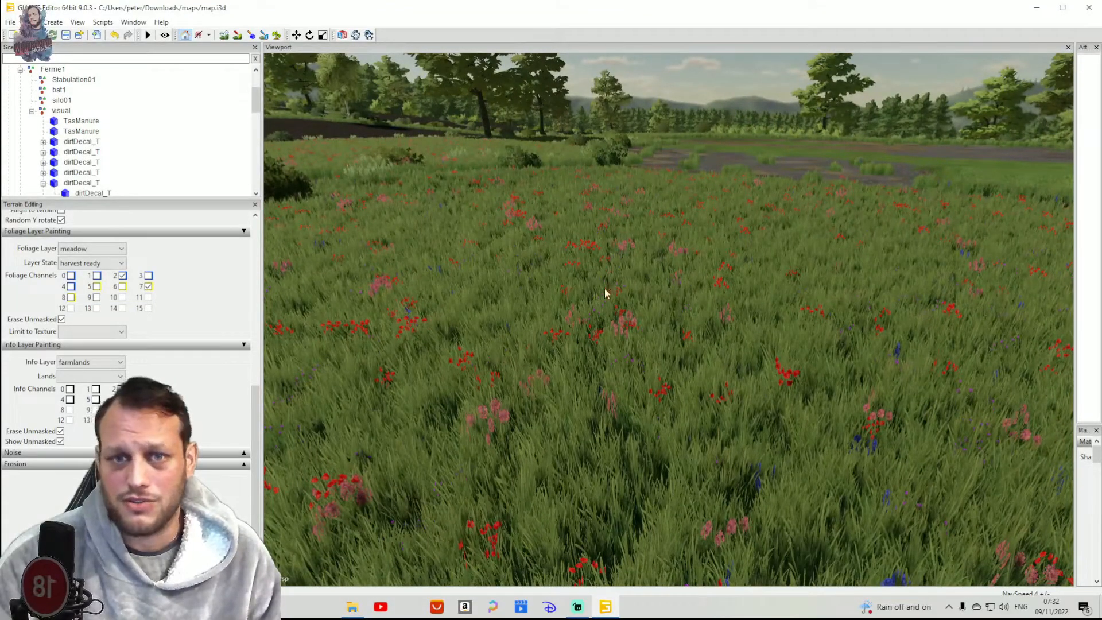
alt+drag(651, 253, 628, 274)
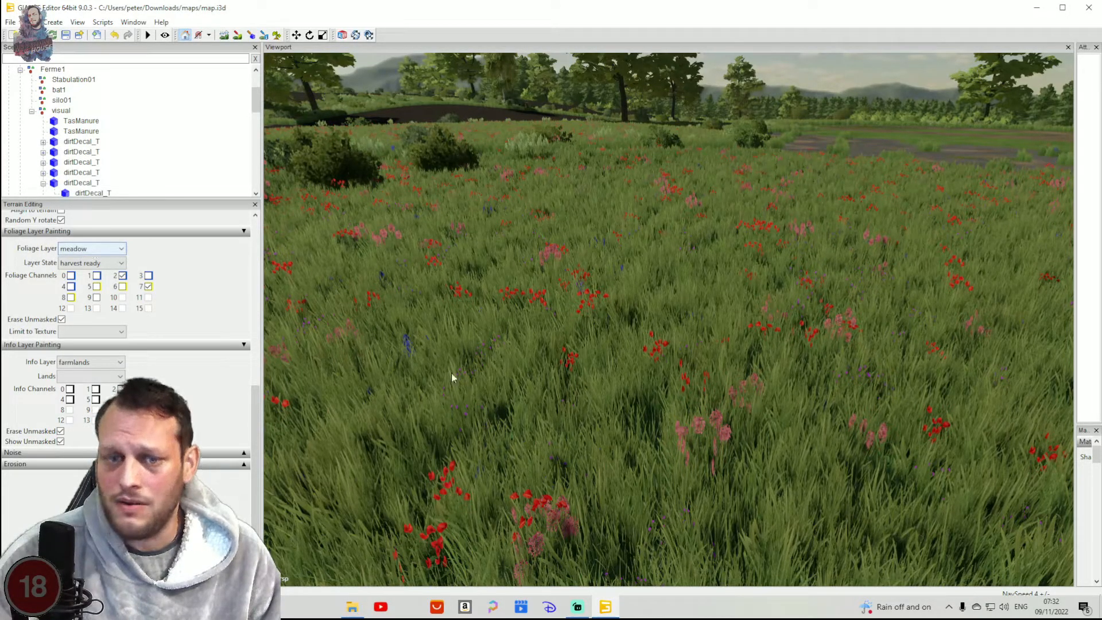
alt+drag(725, 355, 654, 351)
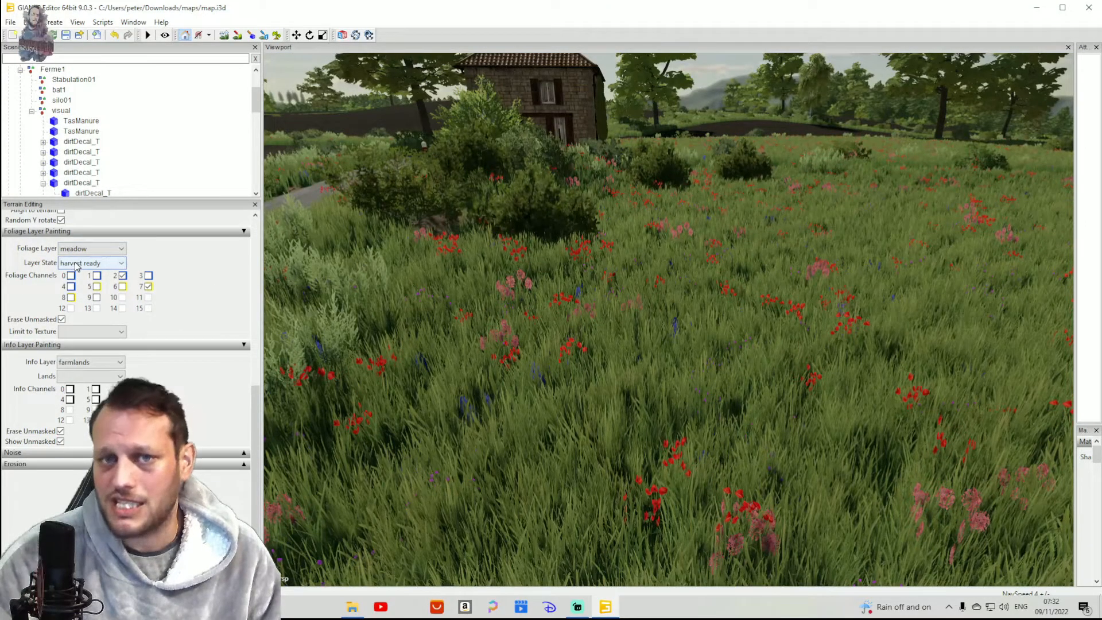
alt+drag(606, 315, 820, 332)
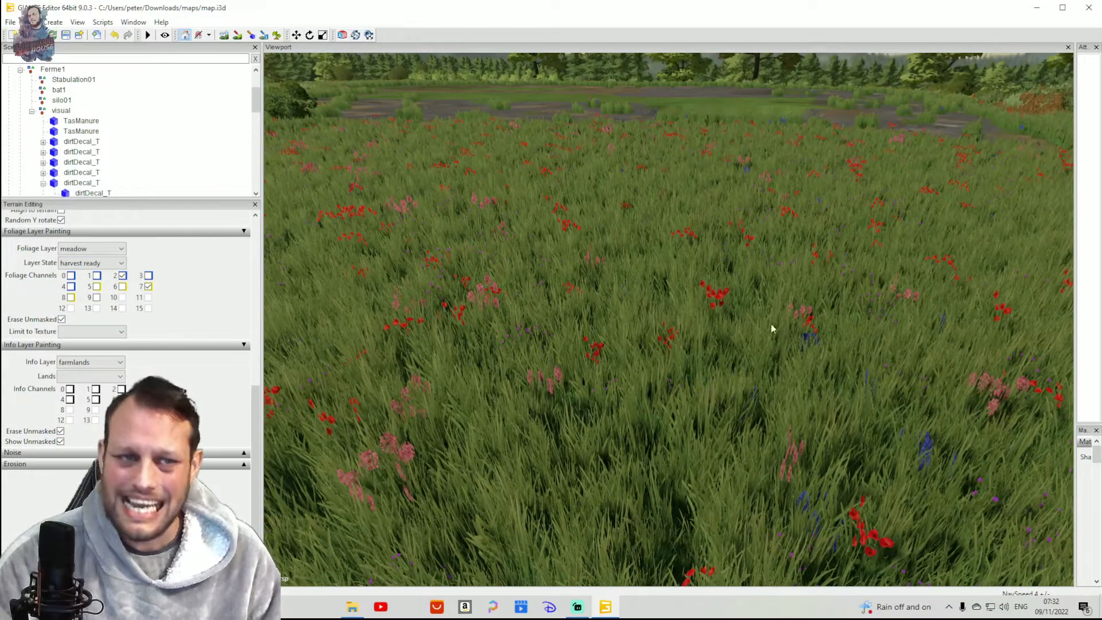
alt+drag(587, 348, 615, 319)
scroll(662, 344, up, 4)
scroll(647, 328, down, 4)
scroll(669, 339, down, 3)
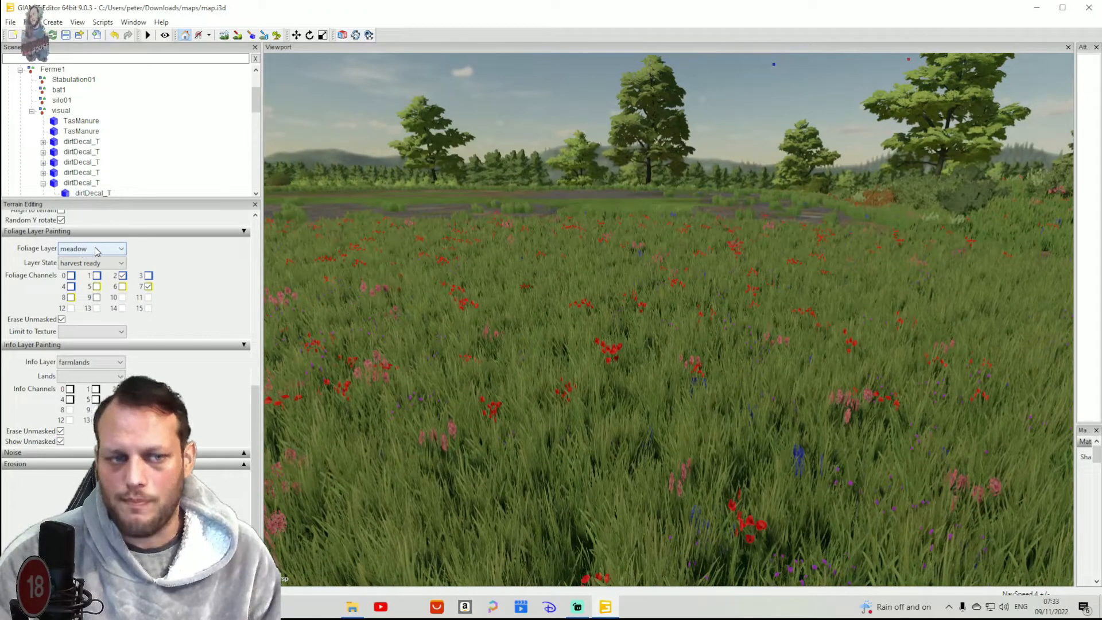
Switch the foliage layer to grass in the harvest ready state and paint a patch over the meadow flowers.
click(96, 249)
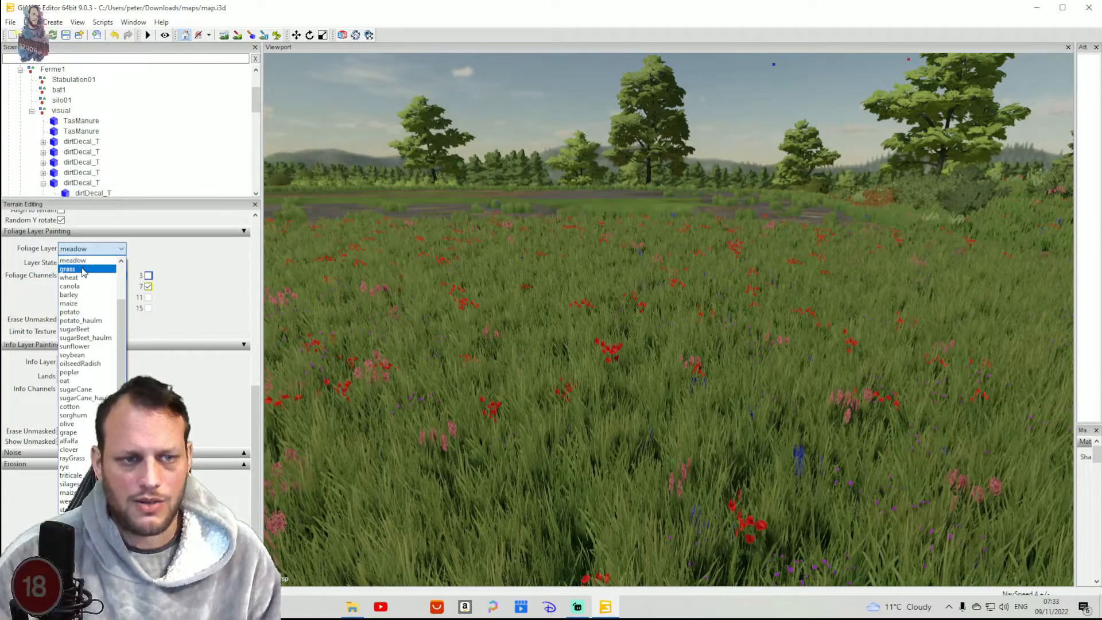
click(85, 269)
click(113, 264)
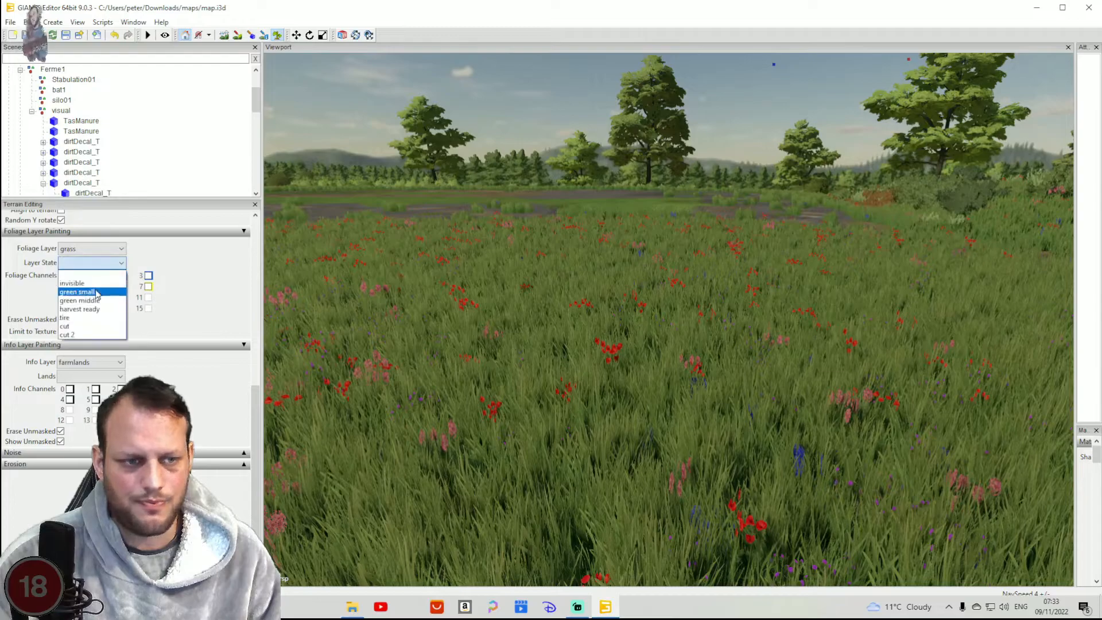
click(87, 310)
mouse_move(556, 355)
mouse_down()
mouse_move(621, 373)
mouse_move(662, 421)
mouse_up()
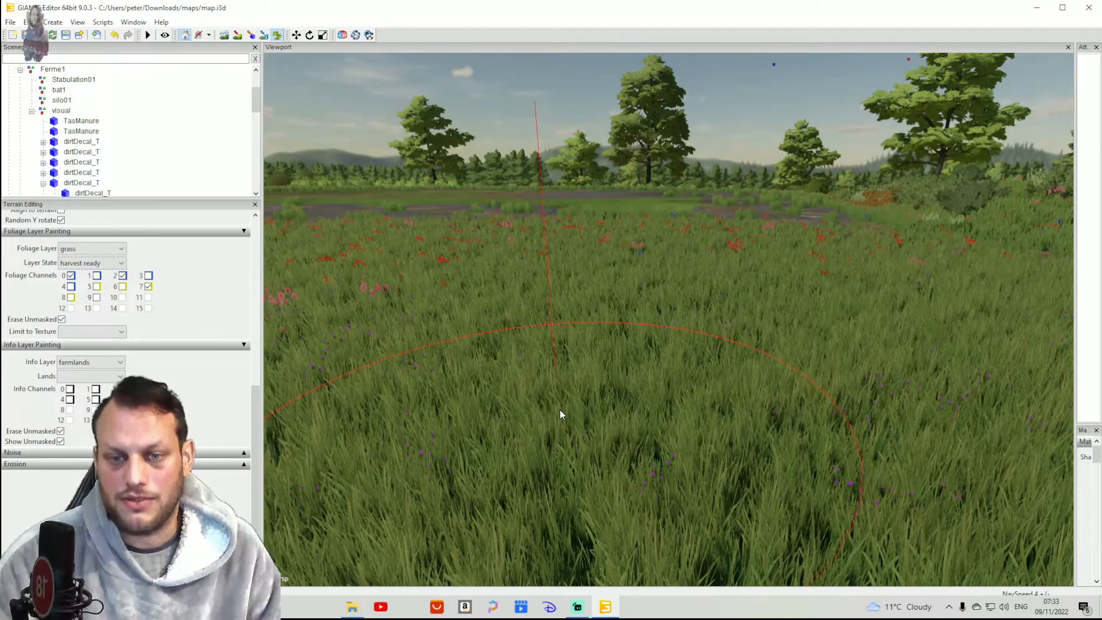
Look over the mixed grass and meadow foliage from farther back, with the remaining asphalt behind it.
mouse_move(563, 367)
alt+mouse_down()
mouse_move(557, 397)
mouse_move(561, 356)
mouse_move(561, 386)
alt+mouse_up()
alt+scroll(557, 395, up, 3)
alt+scroll(568, 360, up, 3)
alt+scroll(561, 387, down, 2)
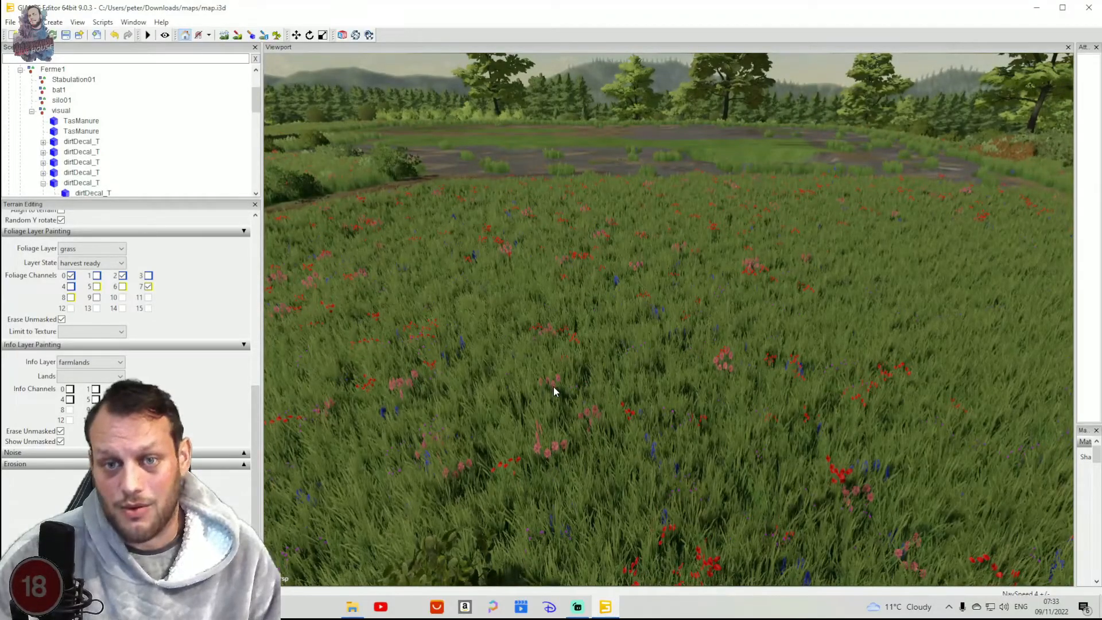
alt+drag(554, 358, 539, 307)
alt+scroll(543, 353, down, 3)
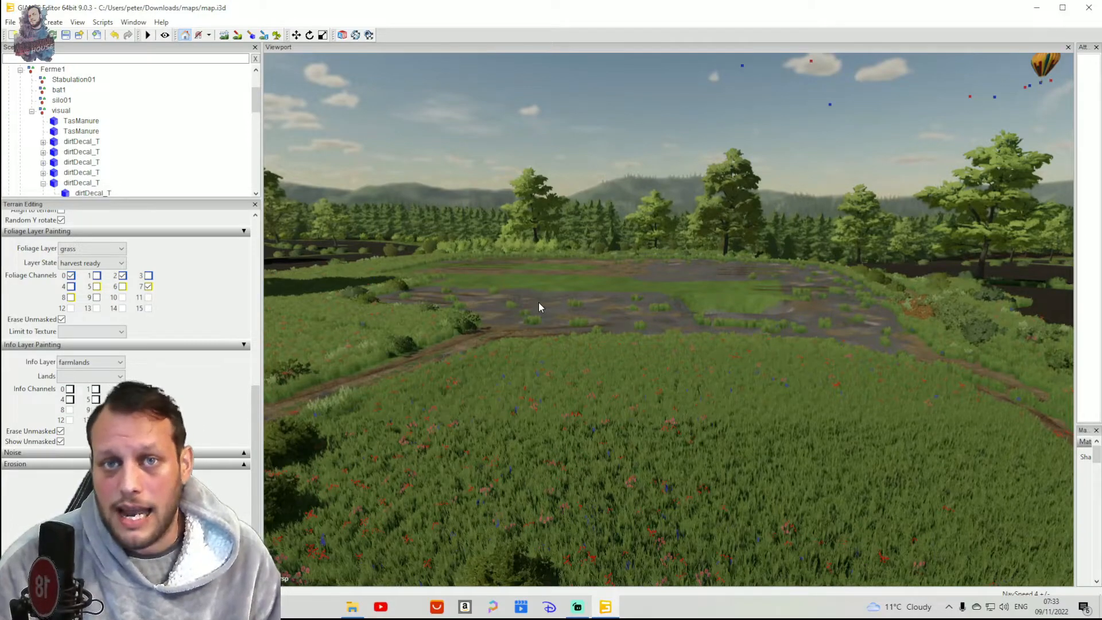
alt+drag(590, 411, 598, 437)
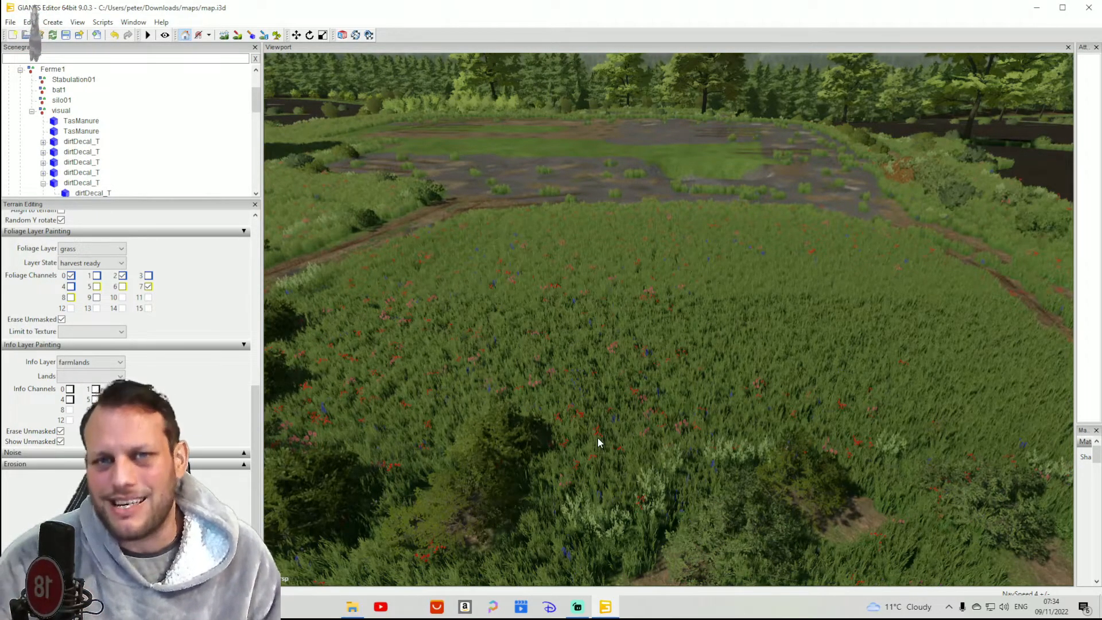
Set the foliage layer to meadow and check its layer states and the other available foliage layers.
click(99, 249)
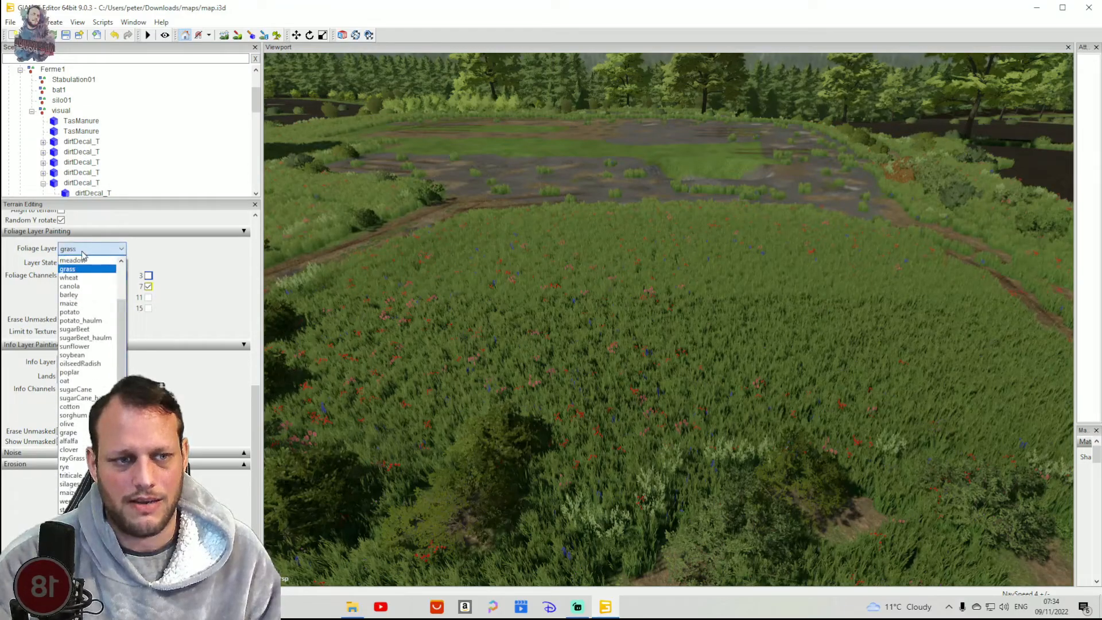
click(80, 260)
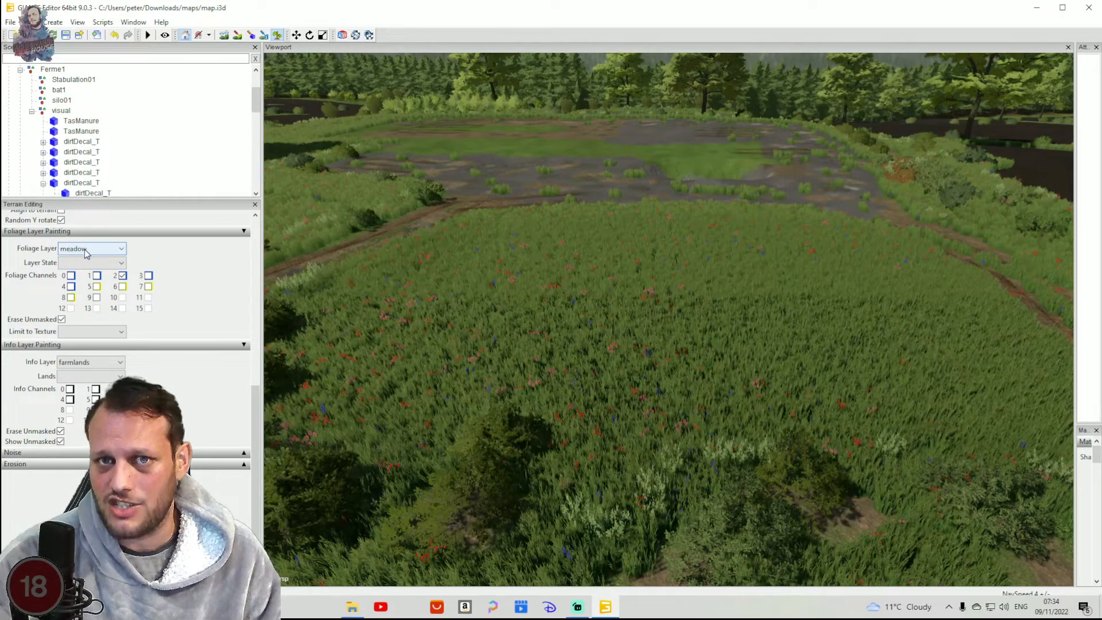
click(89, 265)
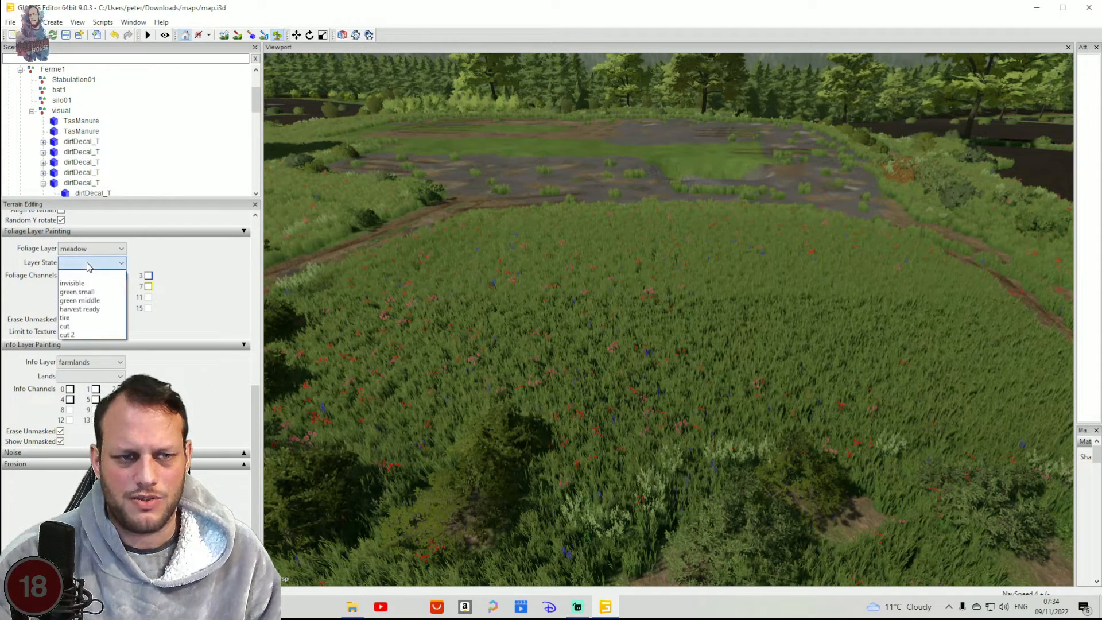
click(93, 250)
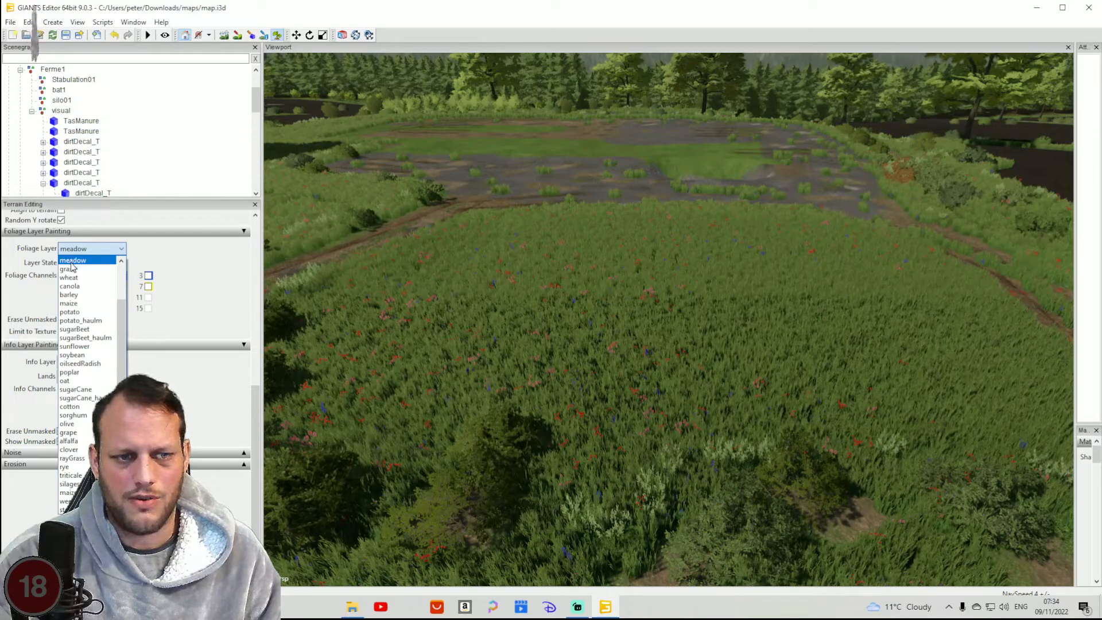